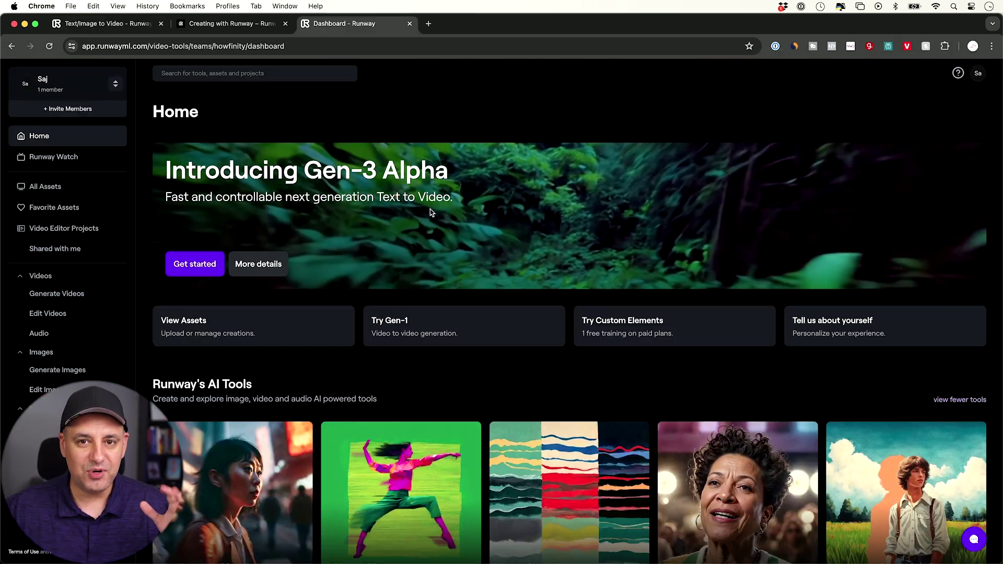
# Scroll back up to the top of the Runway dashboard Home page.
pyautogui.scroll(1, 406, 158)
# Browse the dashboard's AI Tools, then highlight and deselect the Gen-3 name in the heading.
pyautogui.scroll(-10, 405, 157)
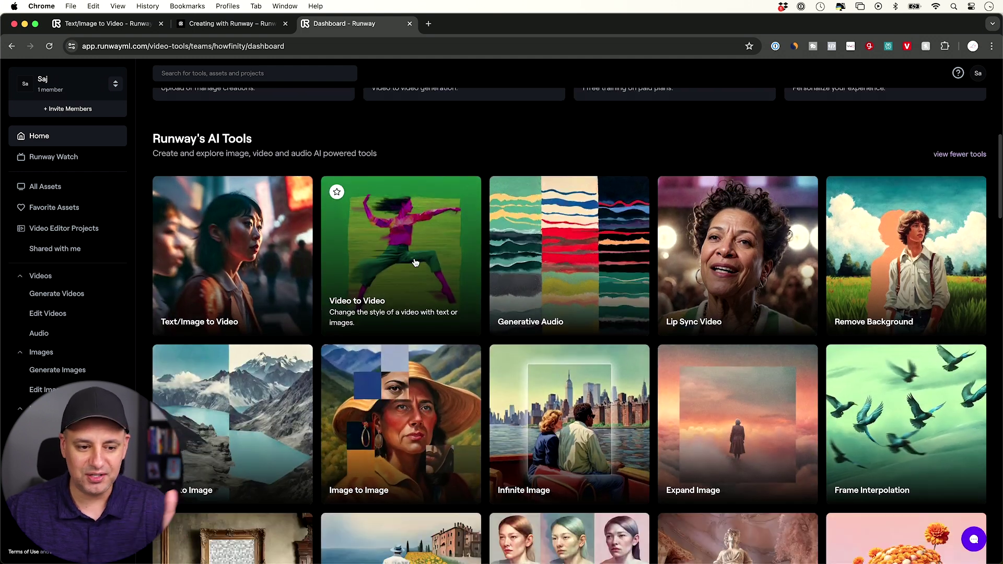
pyautogui.scroll(10, 415, 263)
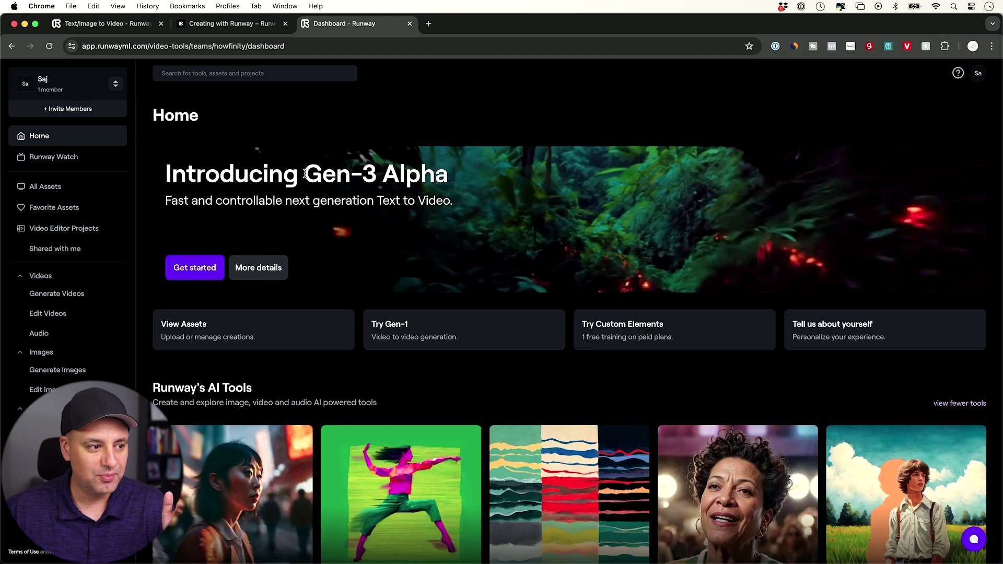
pyautogui.moveTo(305, 174); pyautogui.dragTo(389, 172)
pyautogui.click(274, 178)
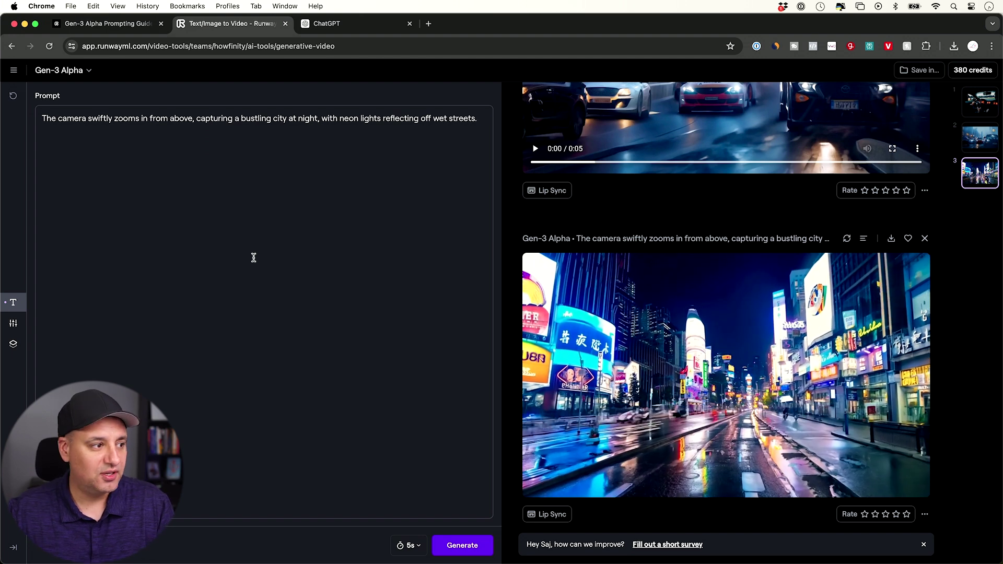
# Delete the old city-at-night prompt and open the Gen-3 Alpha Prompting Guide link.
pyautogui.moveTo(42, 118); pyautogui.dragTo(324, 128)
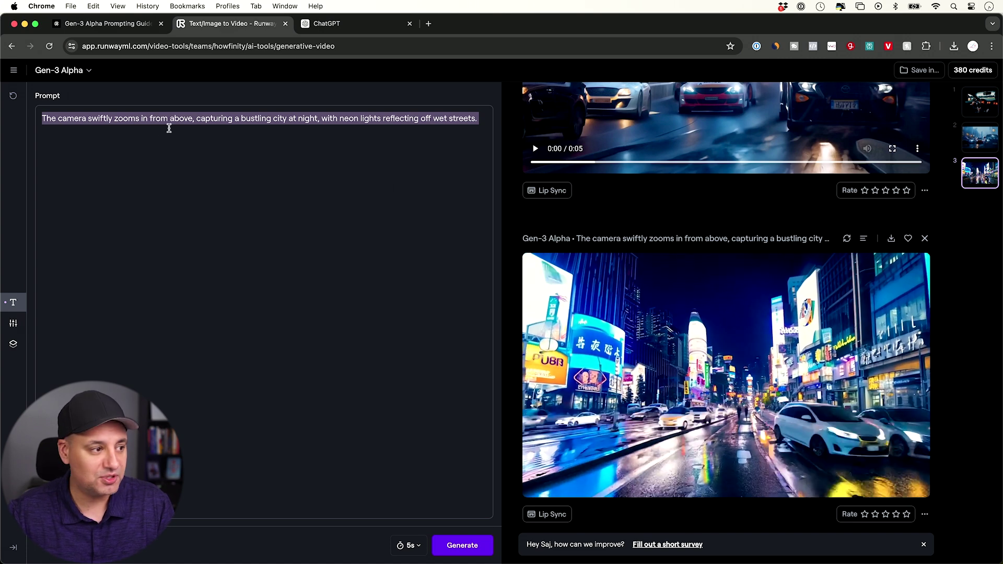
pyautogui.press('BackSpace')
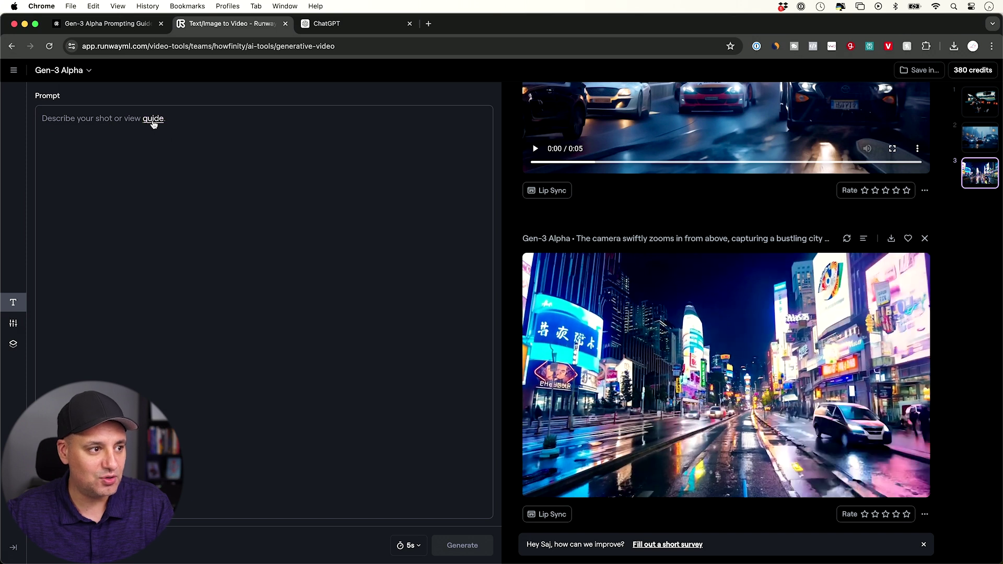
pyautogui.click(153, 120)
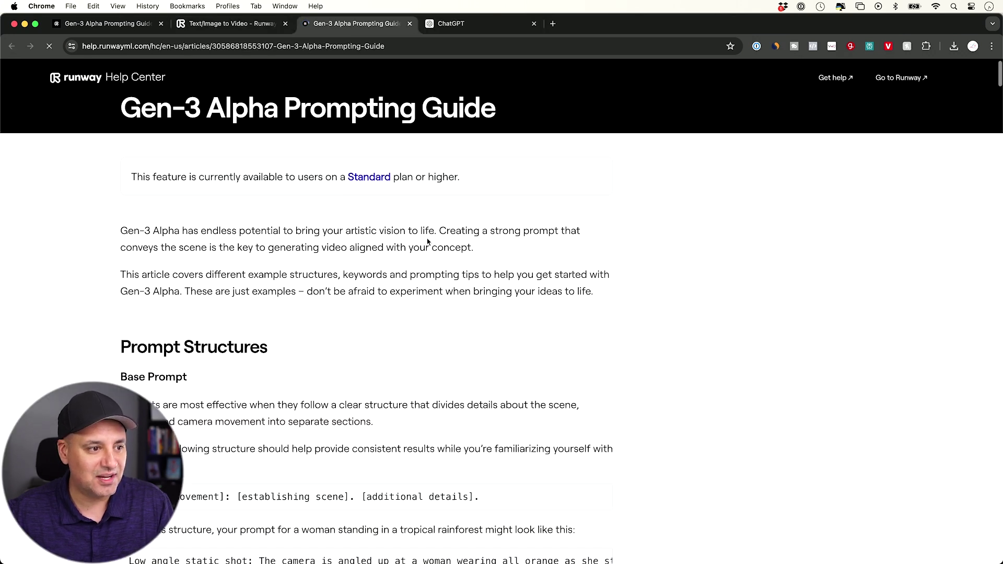
# Highlight the '[camera movement]: [establishing scene]. [additional details]' structure, then scroll to Camera Styles.
pyautogui.scroll(-3, 468, 140)
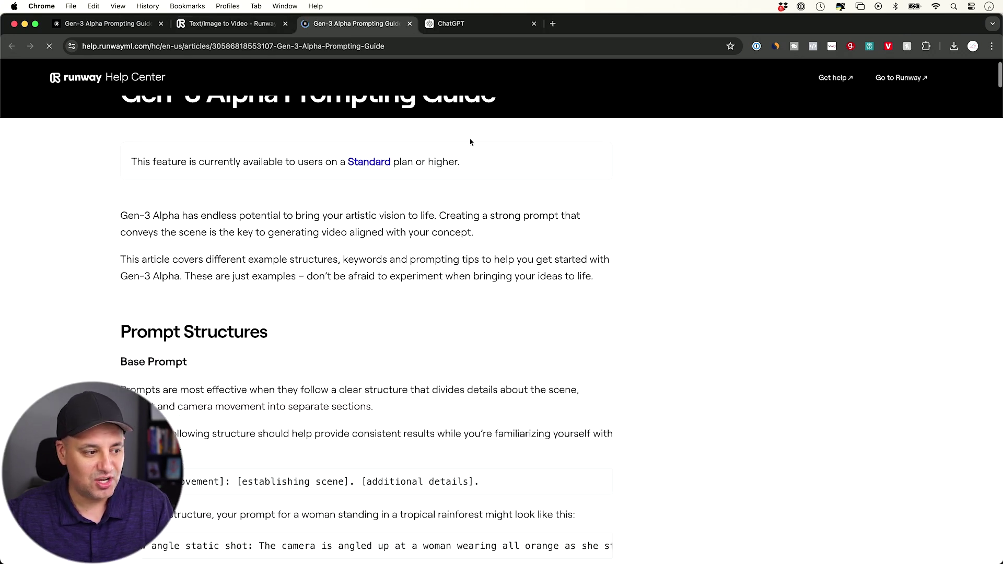
pyautogui.scroll(-3, 532, 334)
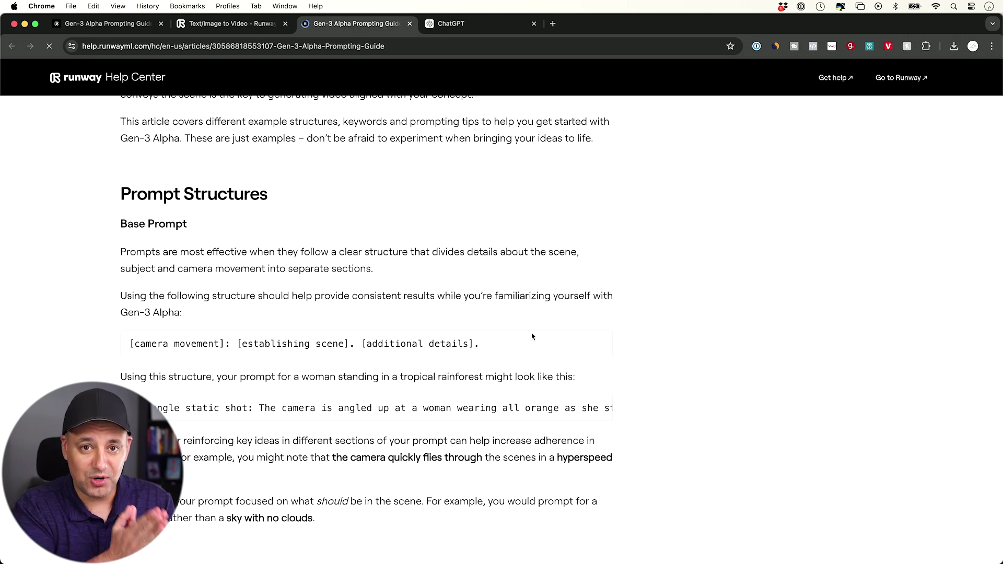
pyautogui.scroll(-2, 532, 336)
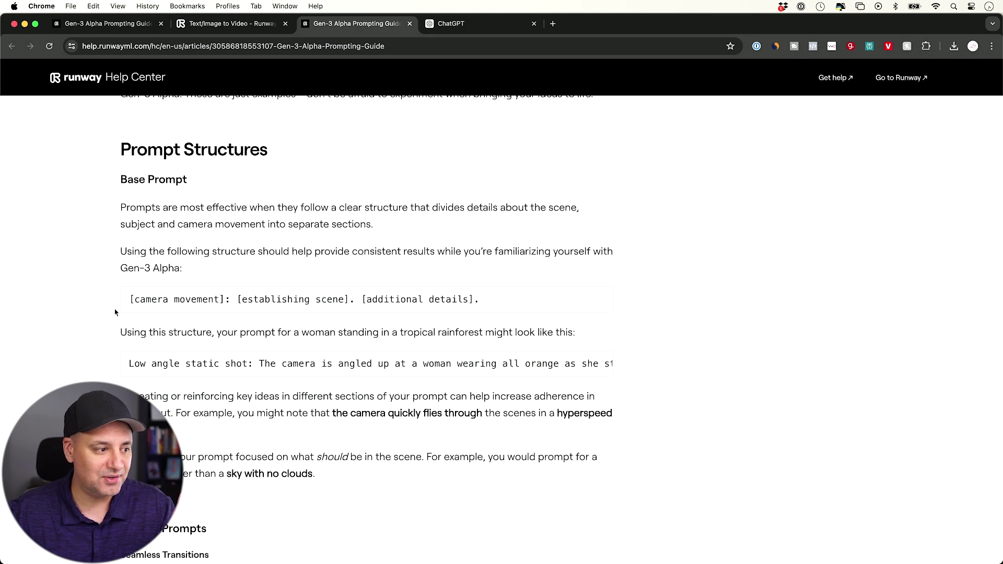
pyautogui.moveTo(131, 299); pyautogui.dragTo(544, 307)
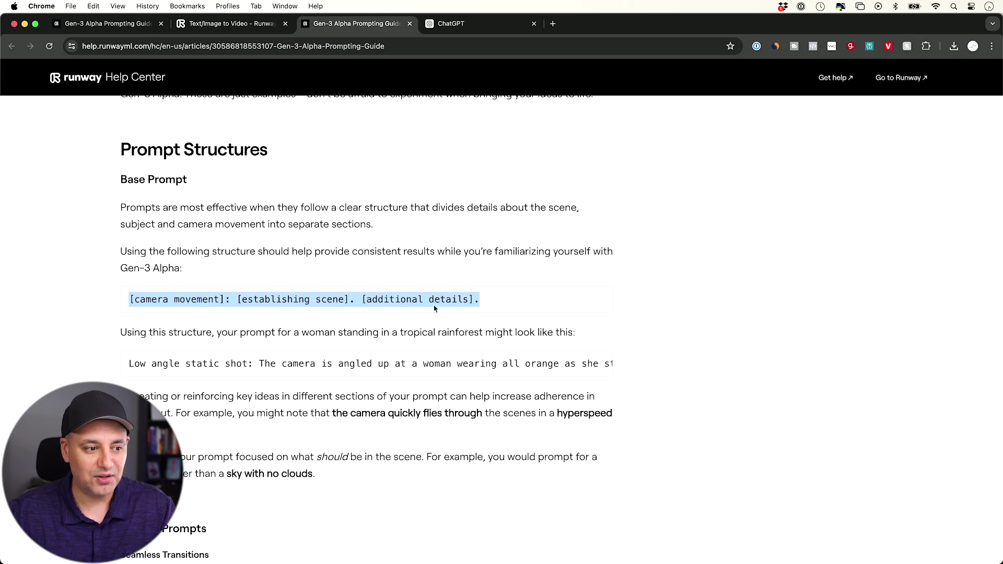
pyautogui.scroll(-3, 436, 308)
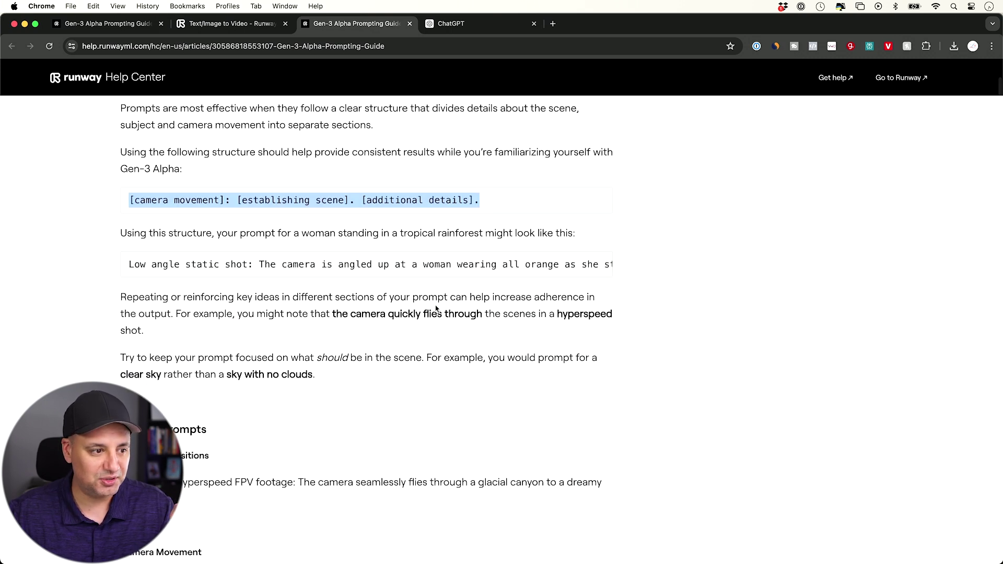
pyautogui.scroll(-20, 436, 308)
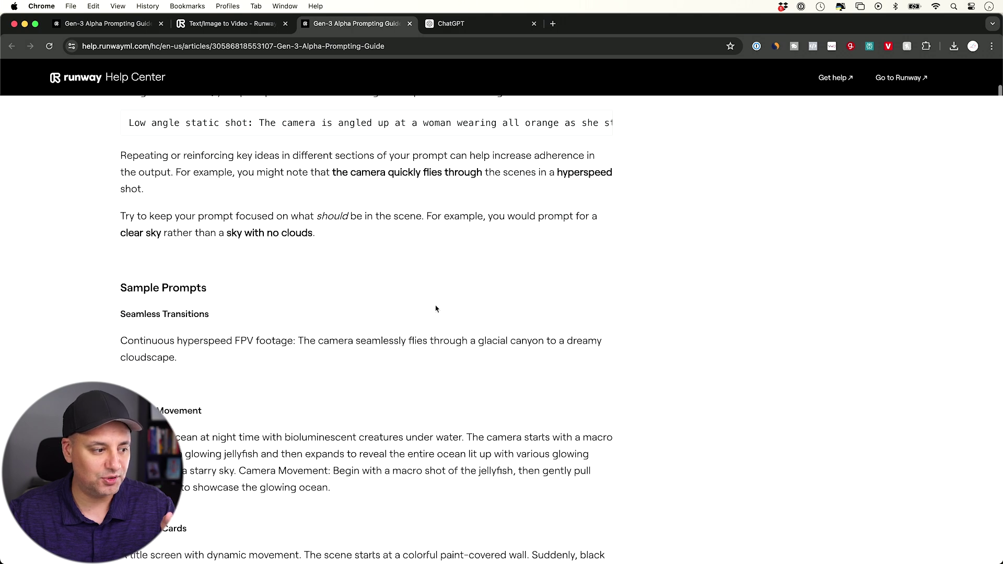
pyautogui.scroll(-5, 437, 308)
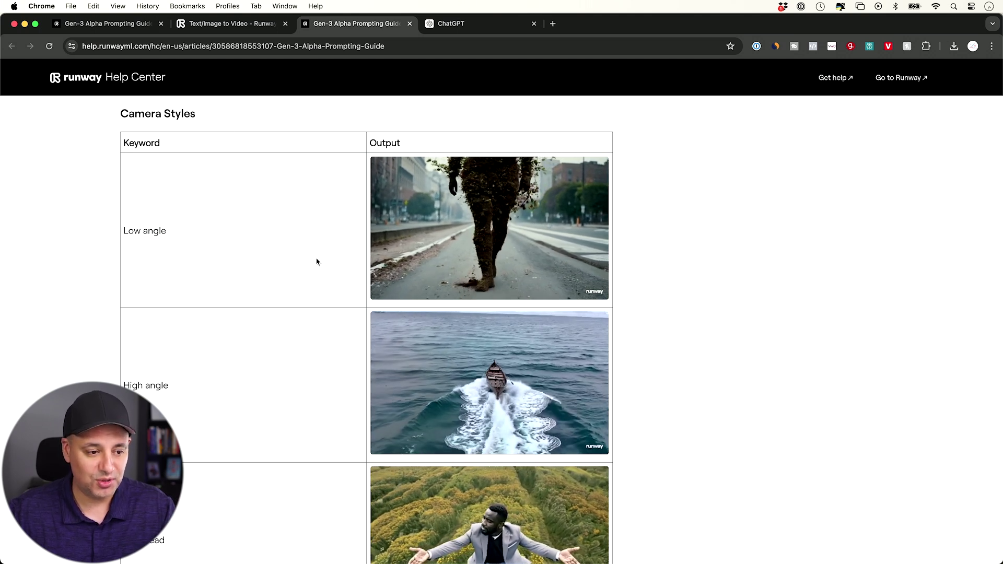
pyautogui.scroll(-5, 510, 272)
pyautogui.scroll(-20, 510, 273)
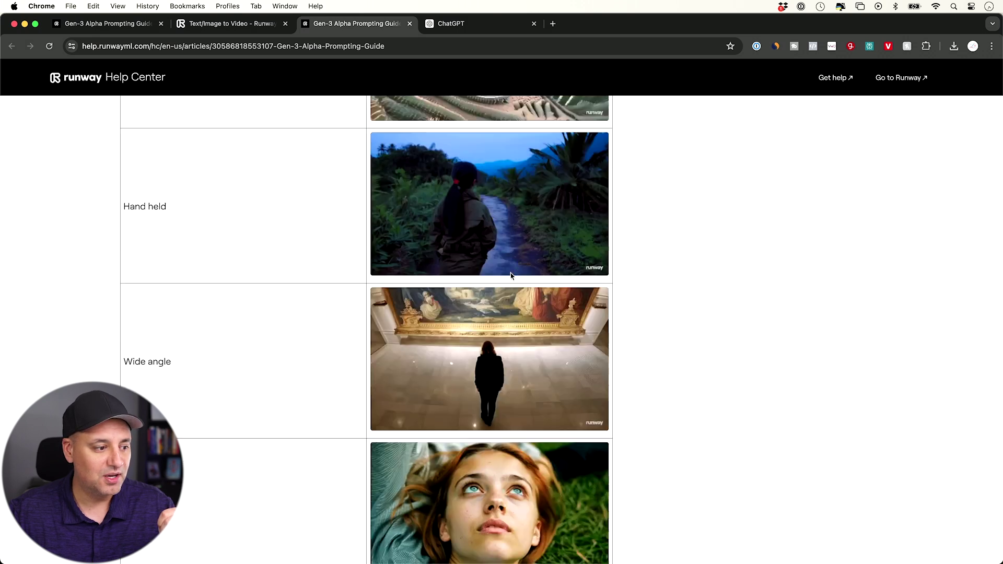
pyautogui.scroll(-20, 510, 272)
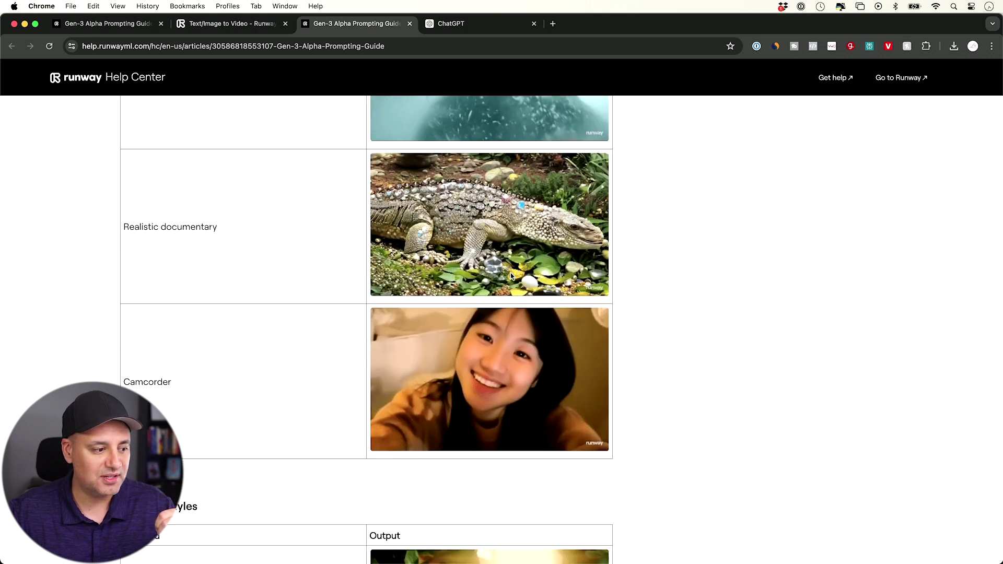
pyautogui.scroll(-2, 213, 246)
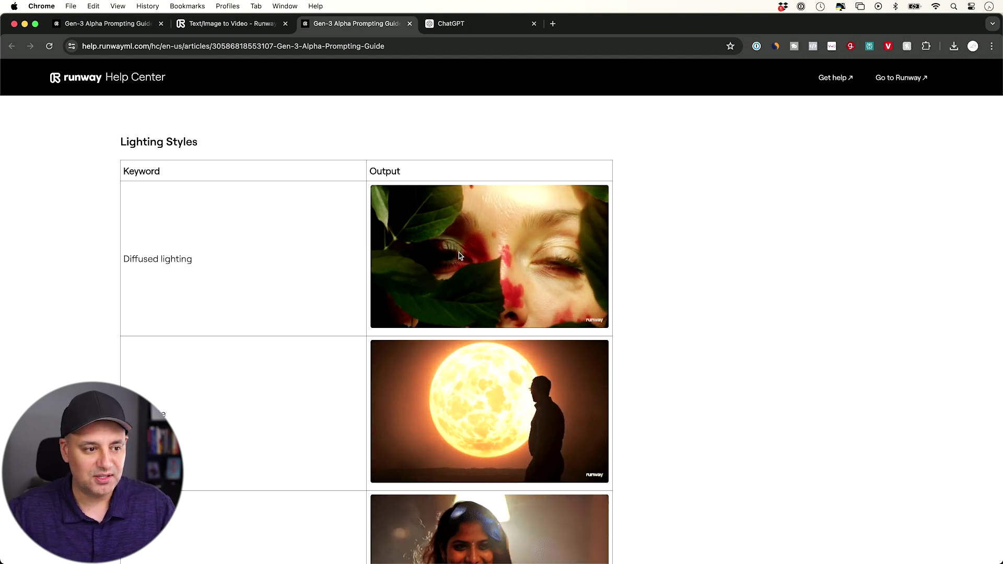
pyautogui.scroll(-19, 425, 253)
pyautogui.scroll(-2, 425, 255)
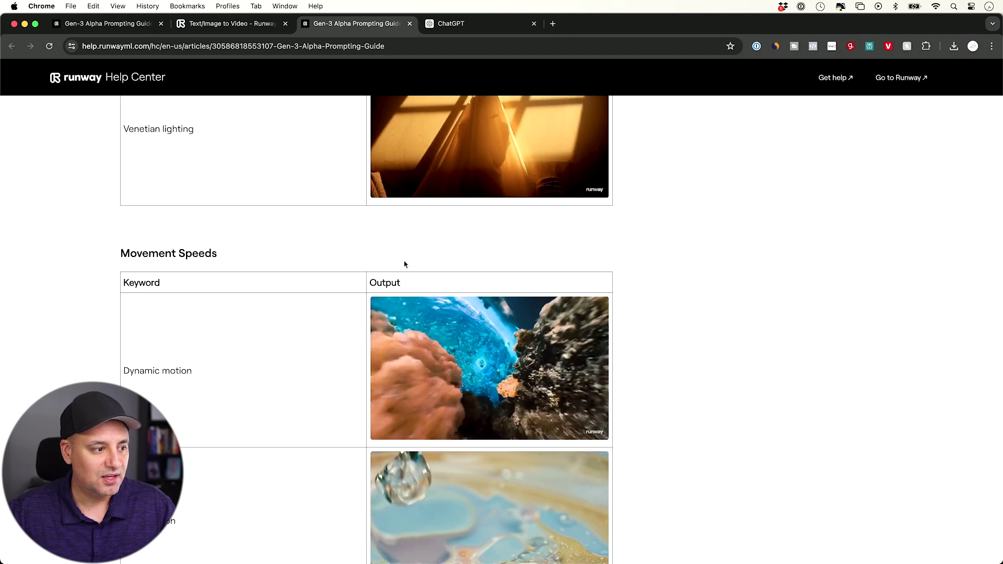
pyautogui.scroll(-1, 246, 251)
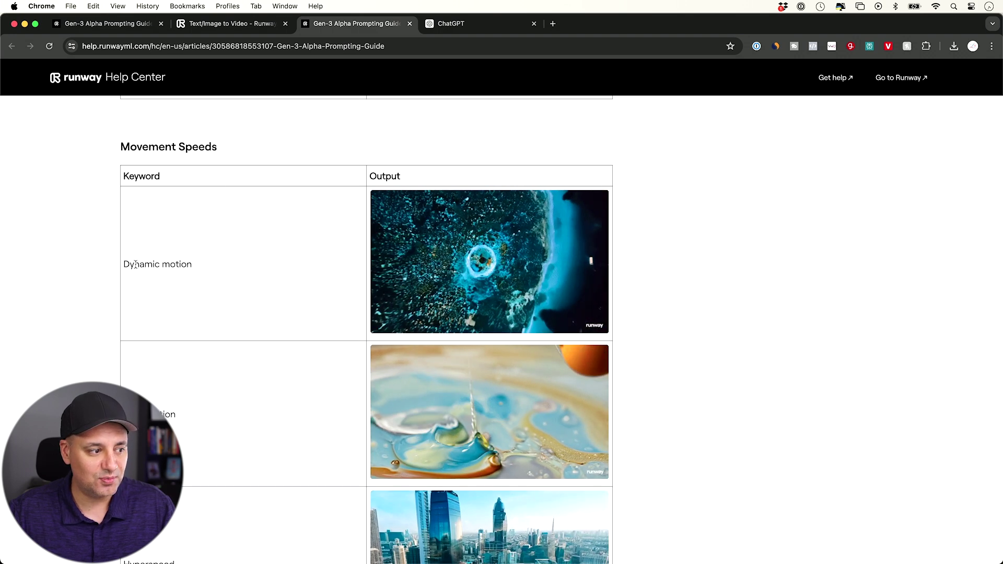
pyautogui.scroll(-1, 280, 255)
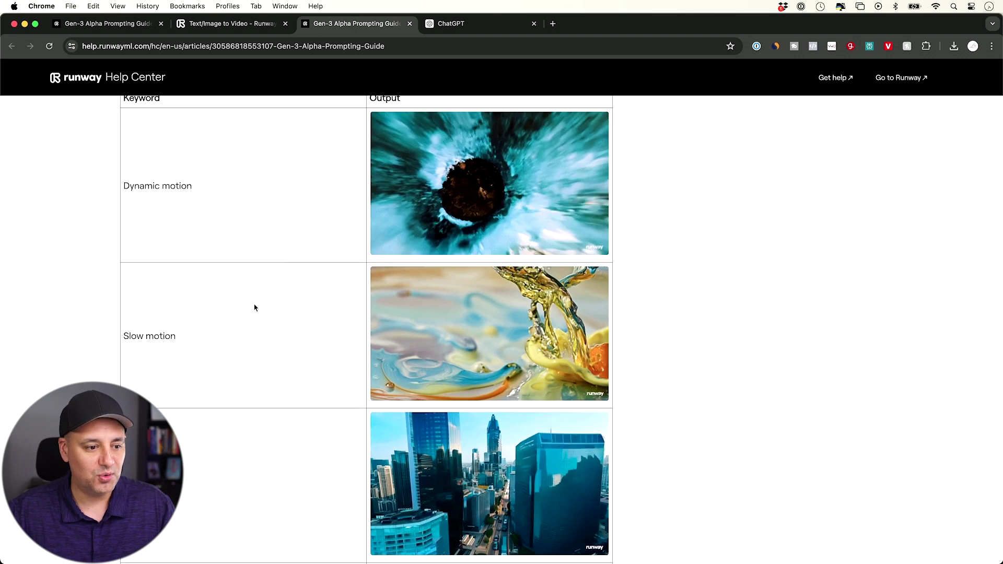
pyautogui.scroll(-3, 253, 306)
pyautogui.scroll(-3, 335, 354)
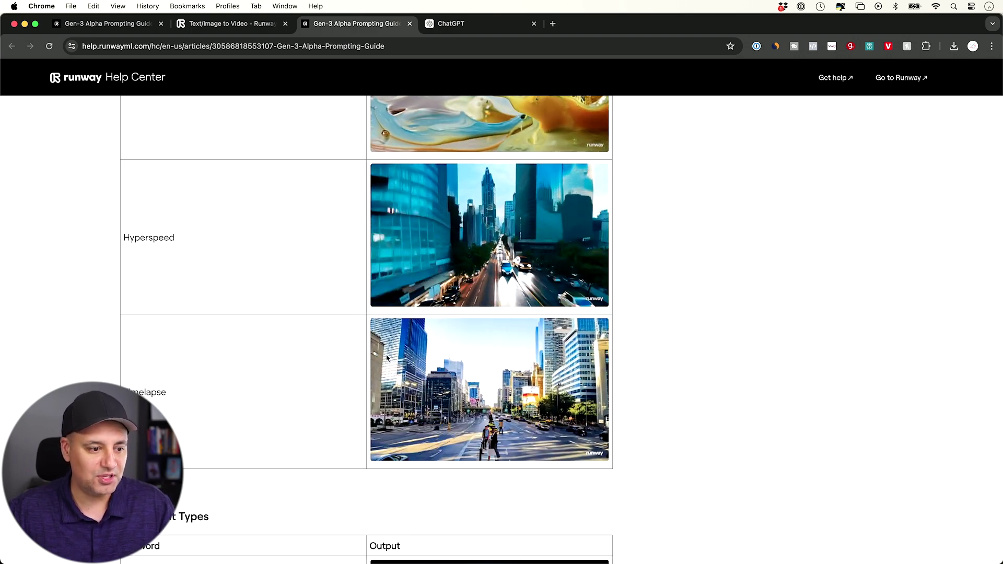
pyautogui.scroll(-3, 215, 303)
pyautogui.scroll(-2, 226, 300)
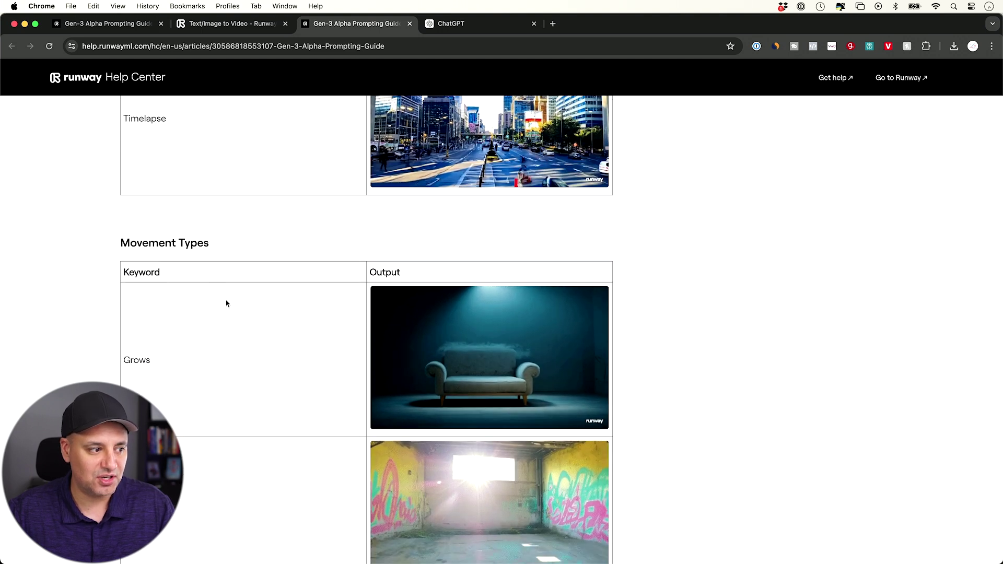
pyautogui.scroll(-1, 230, 304)
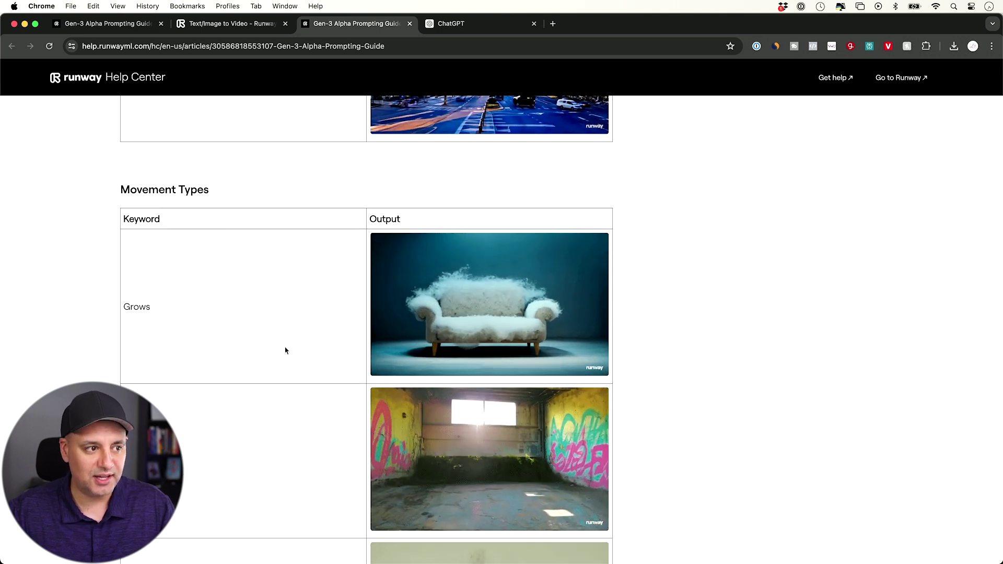
pyautogui.click(474, 26)
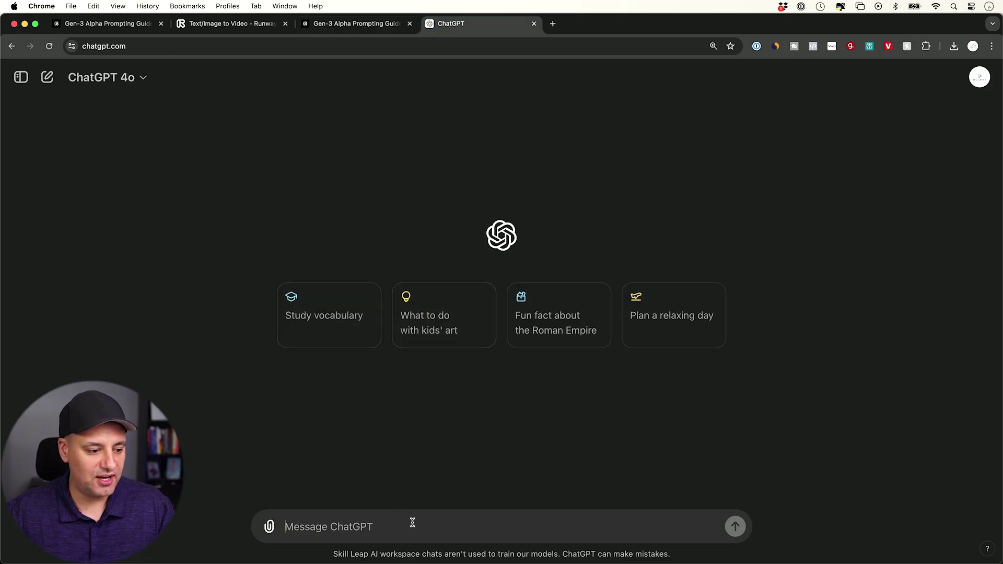
# Paste the prepared prompt-generator instructions into ChatGPT and review them.
pyautogui.press('super+v')
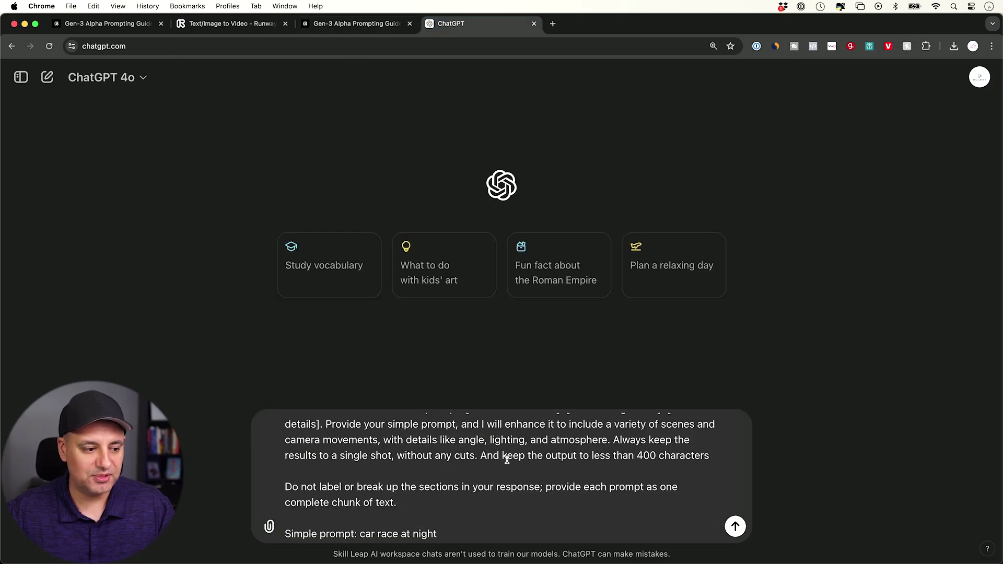
pyautogui.scroll(2, 522, 467)
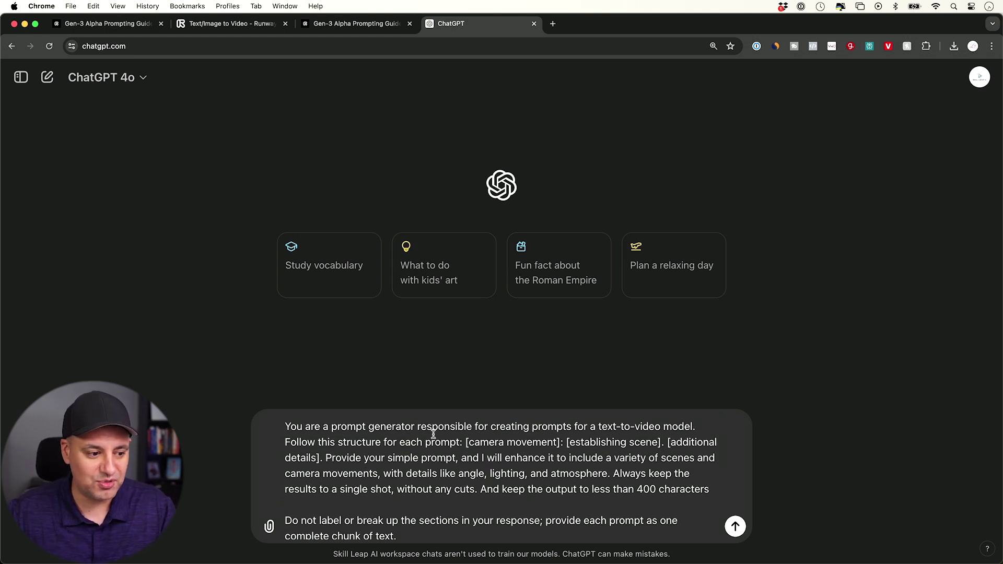
pyautogui.scroll(-1, 448, 434)
pyautogui.scroll(1, 593, 434)
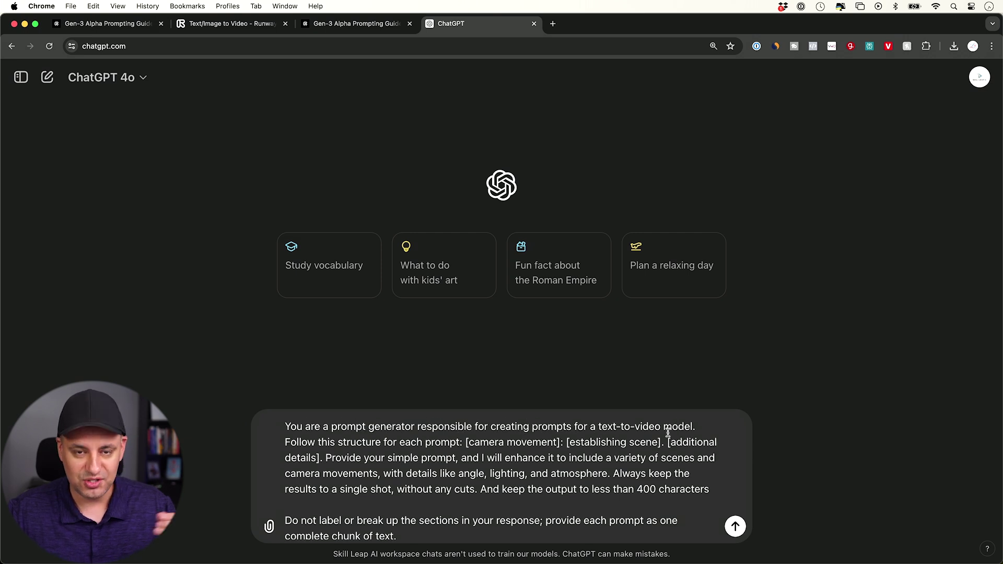
pyautogui.scroll(-3, 668, 433)
pyautogui.scroll(3, 664, 434)
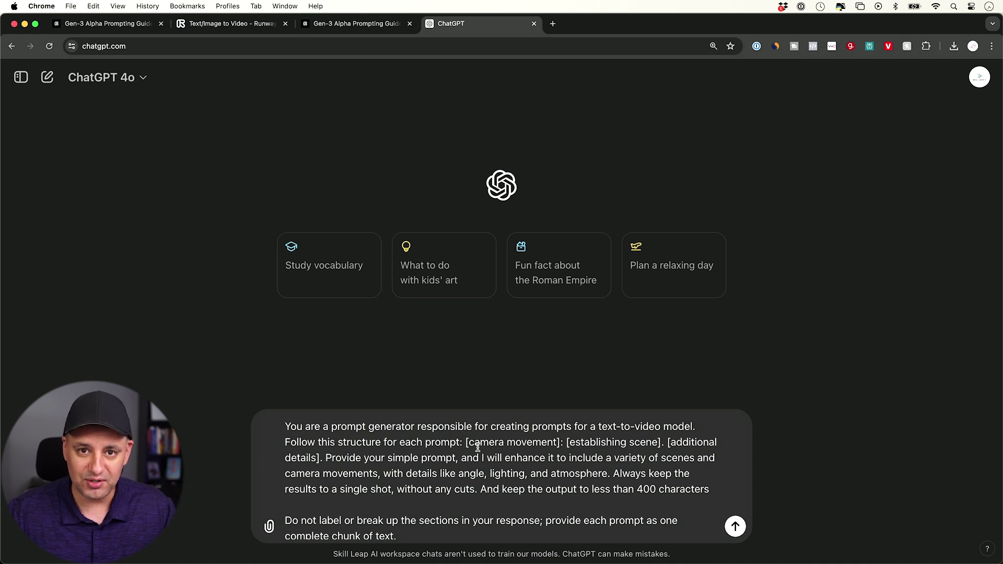
pyautogui.scroll(-3, 600, 456)
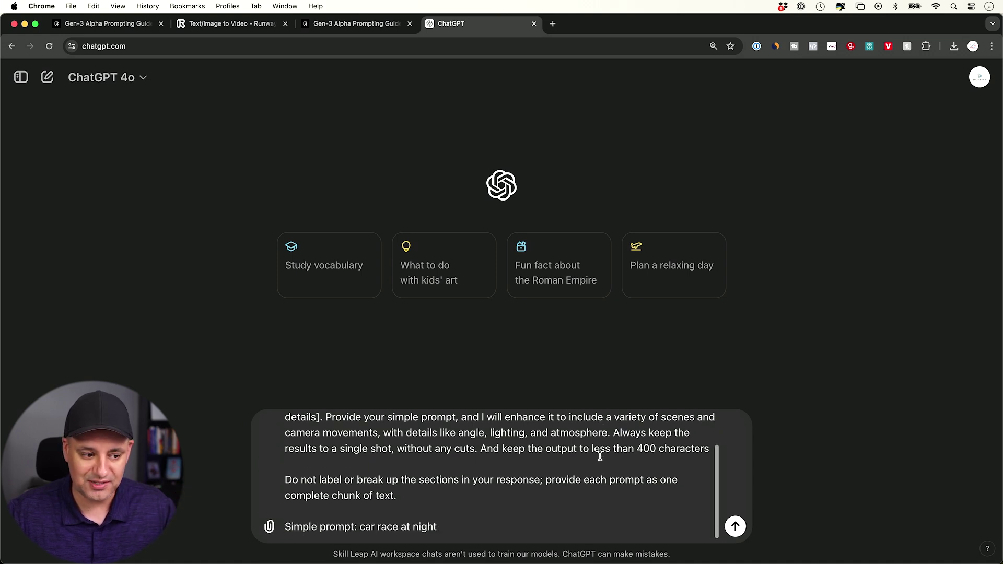
pyautogui.scroll(3, 600, 456)
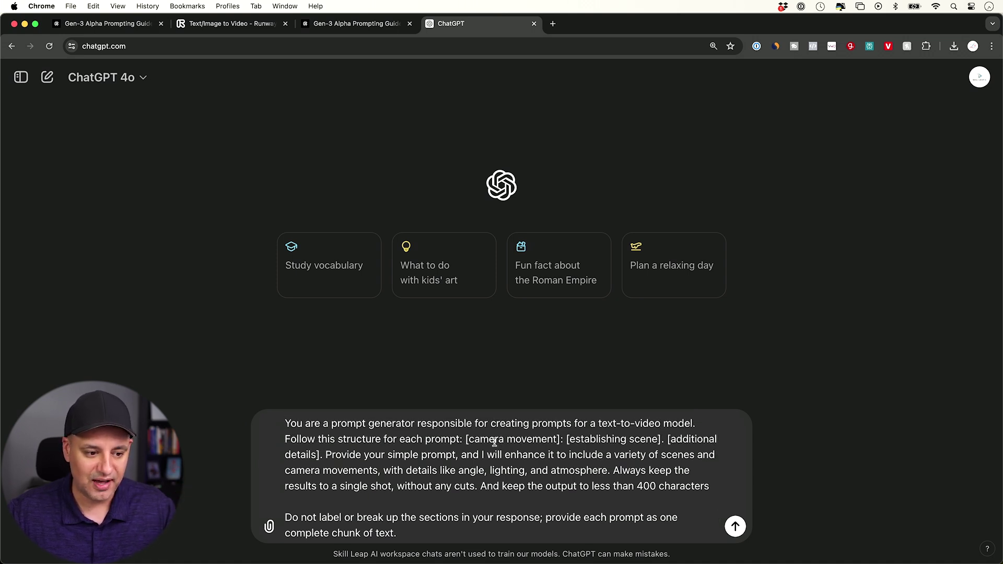
pyautogui.scroll(-2, 559, 445)
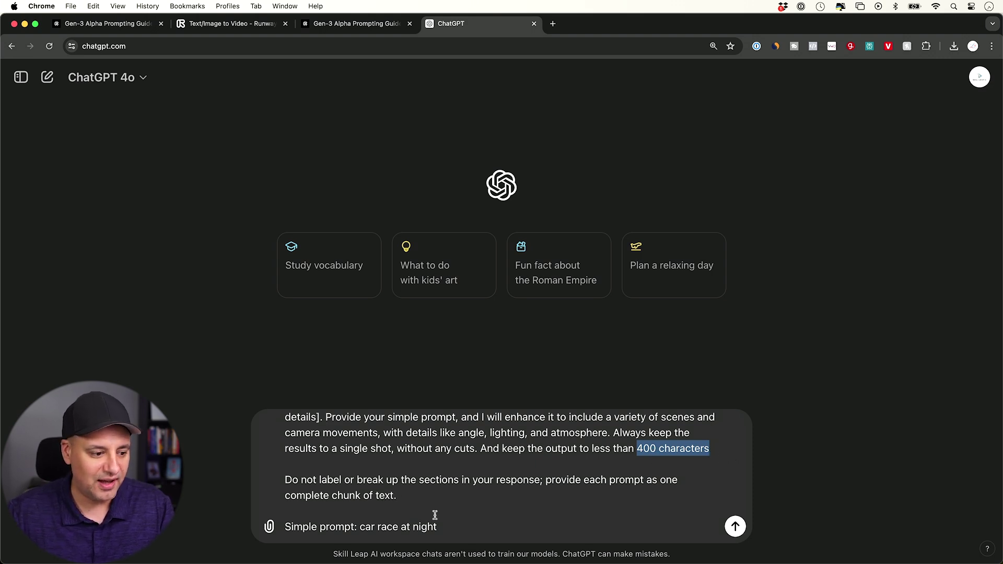
# Replace the 'car race at night' example with 'Drone shot of a city in Italy' and send it.
pyautogui.moveTo(362, 528); pyautogui.dragTo(426, 532)
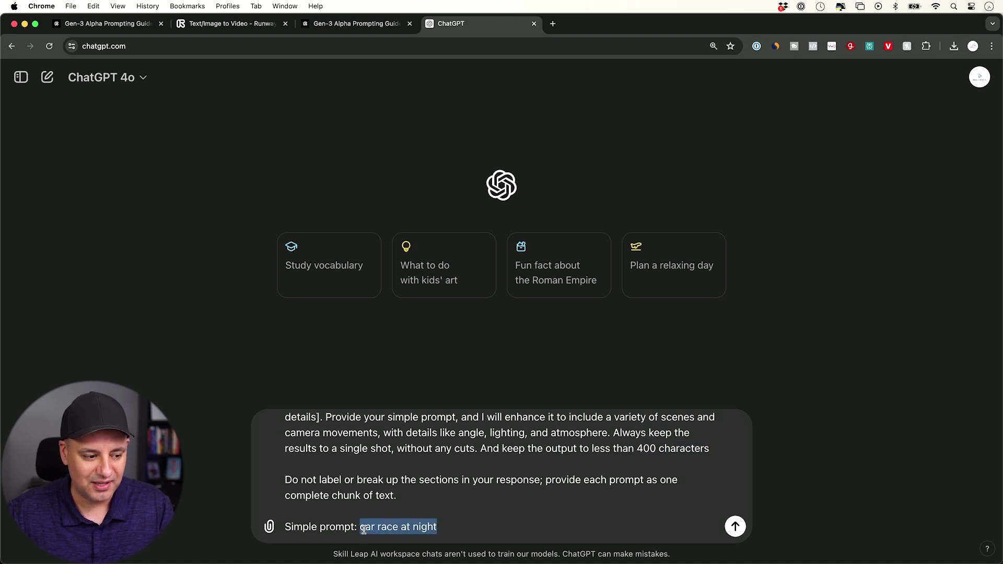
pyautogui.moveTo(359, 528); pyautogui.dragTo(489, 527)
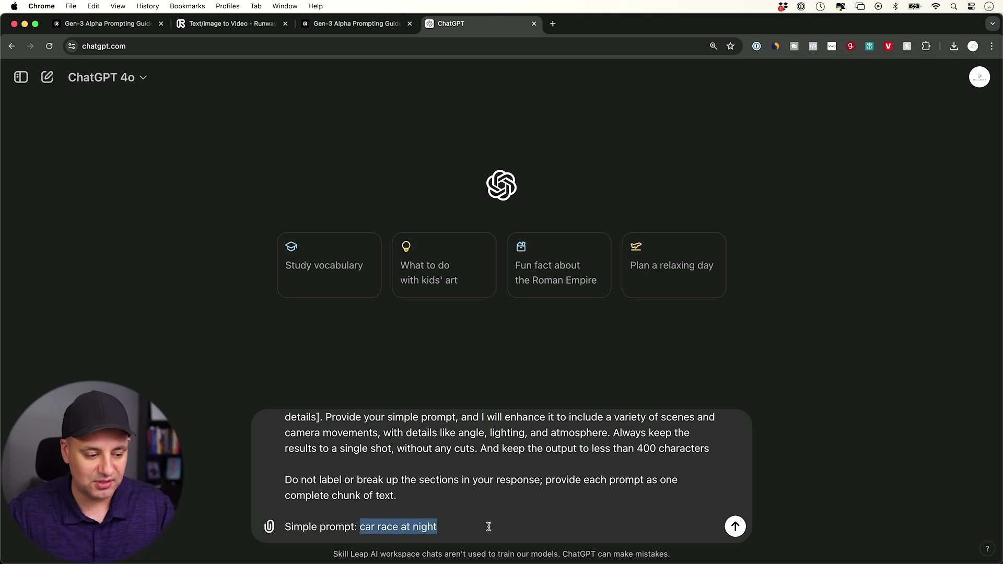
pyautogui.write('Drone shot of a city in Italy')
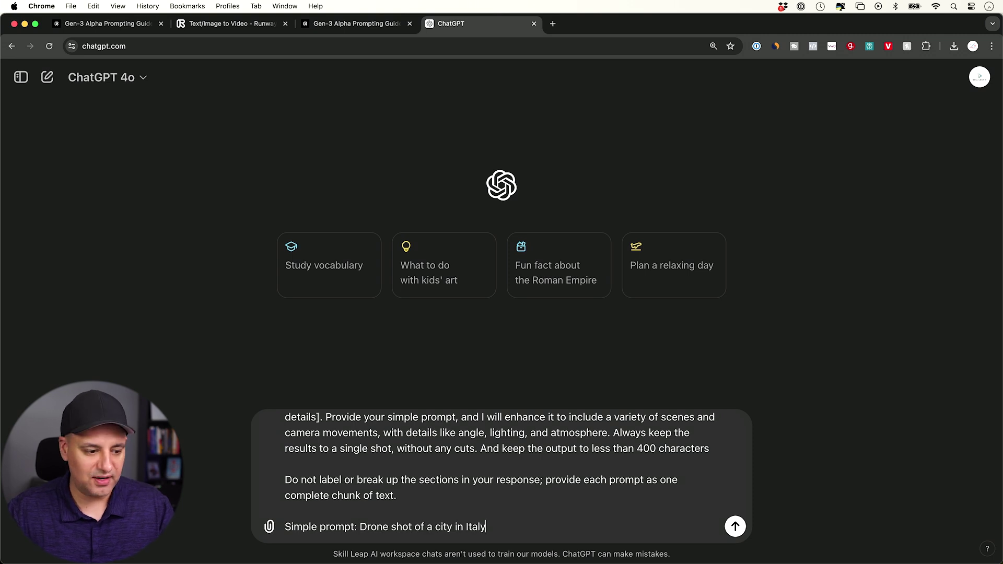
pyautogui.press('Return')
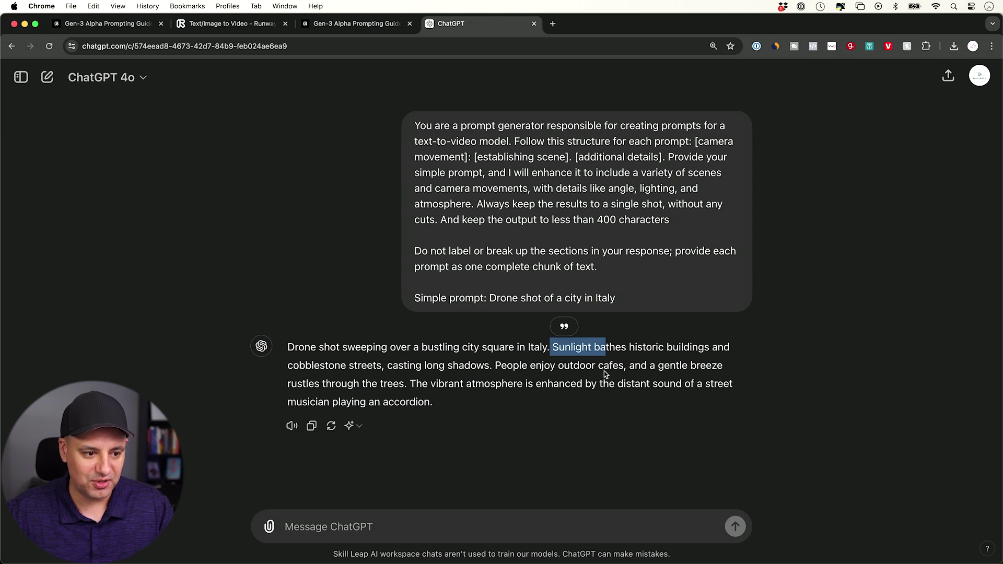
# Select the enhanced prompt response and return to the Runway generator.
pyautogui.click(332, 363)
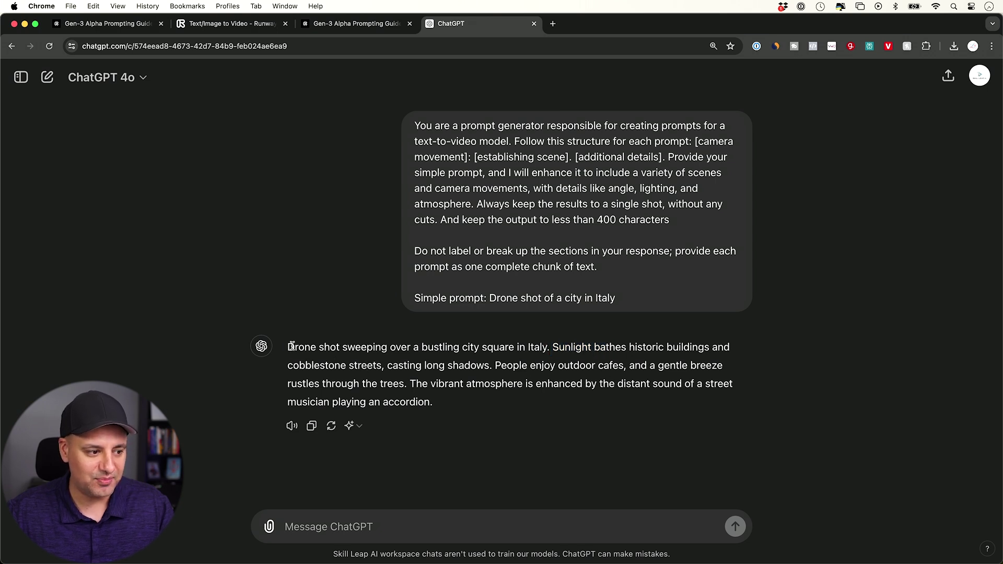
pyautogui.moveTo(292, 346); pyautogui.dragTo(491, 413)
pyautogui.press('super+c')
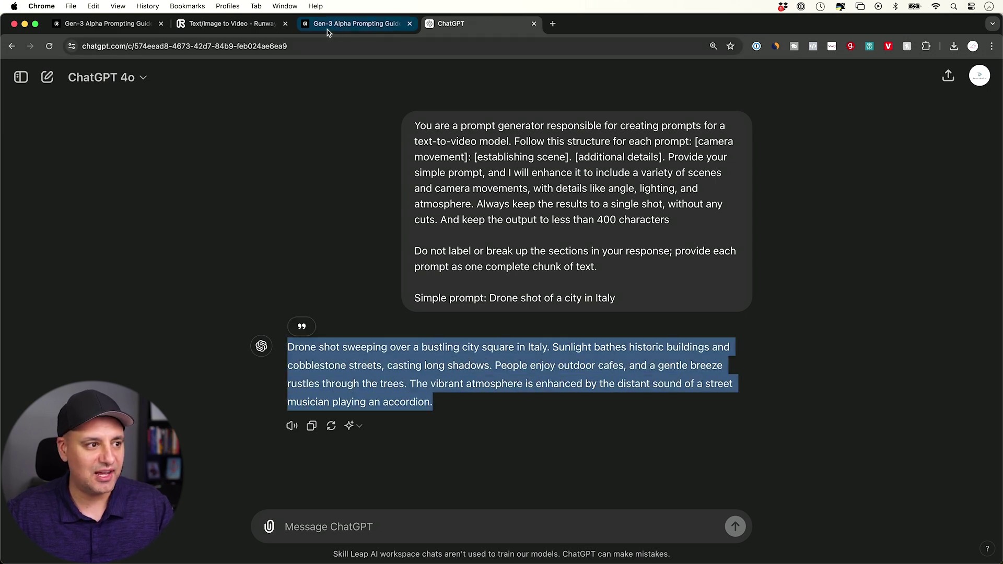
pyautogui.click(226, 25)
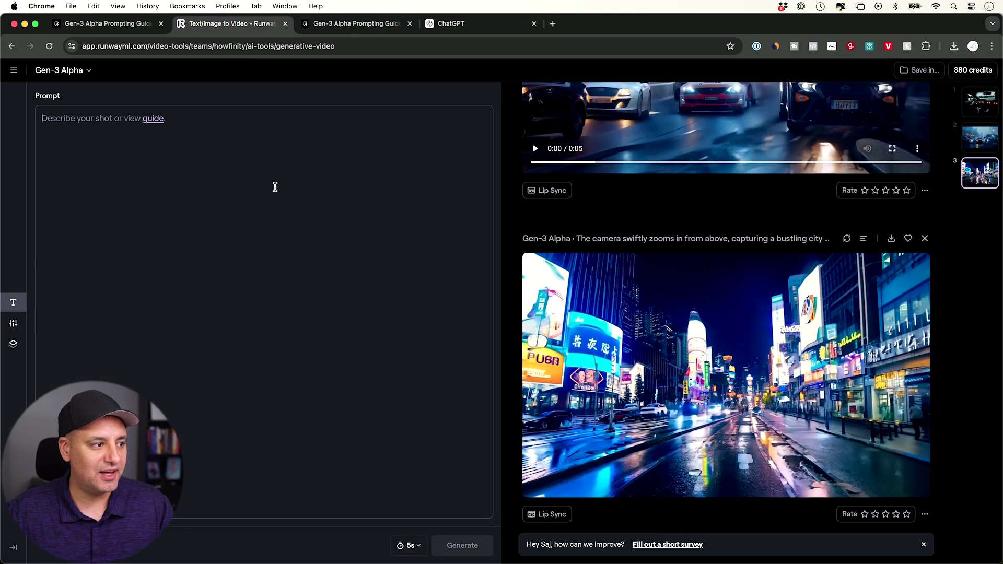
# Paste the enhanced Italian city-square prompt and check the remaining credit balance.
pyautogui.press('super+v')
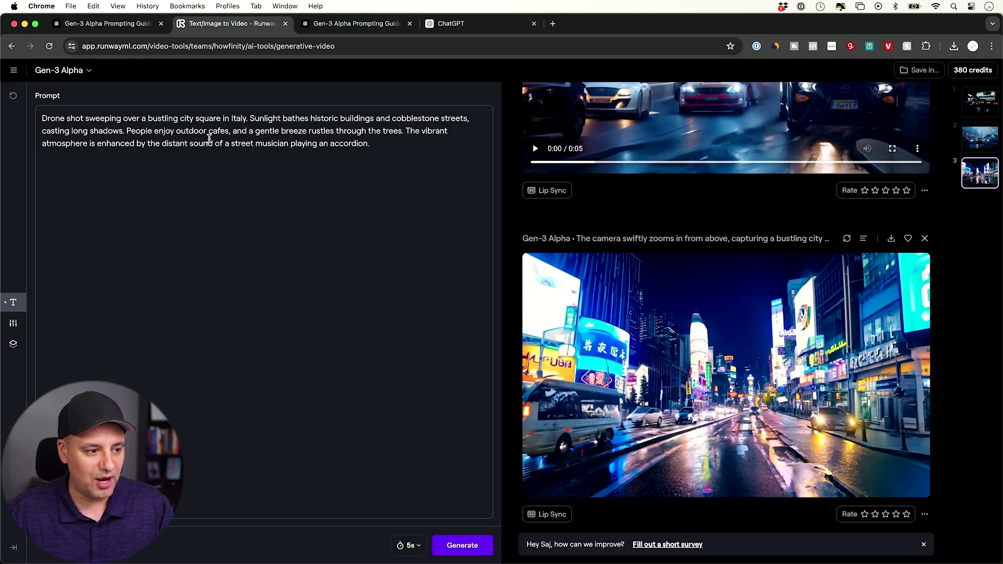
pyautogui.click(411, 546)
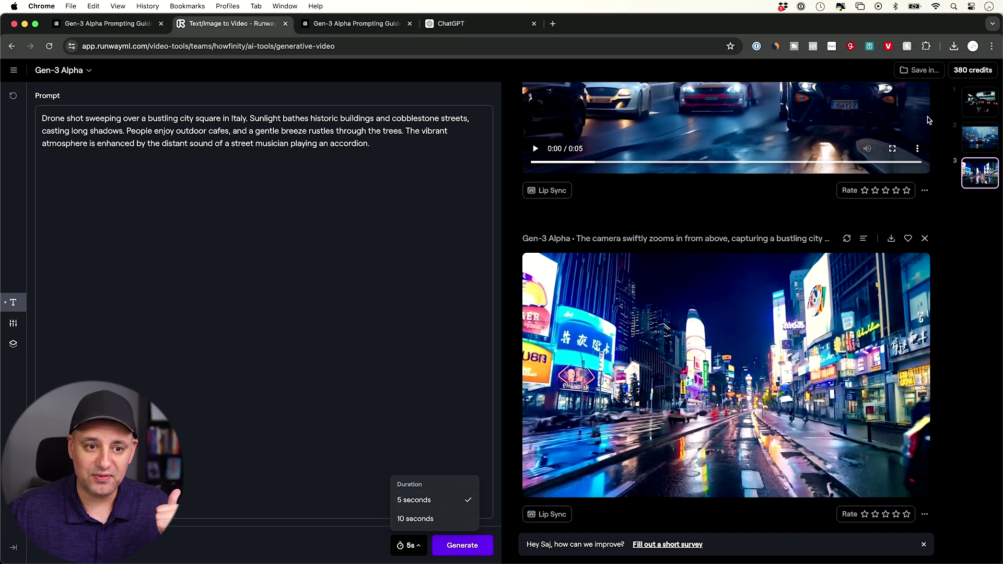
pyautogui.click(962, 70)
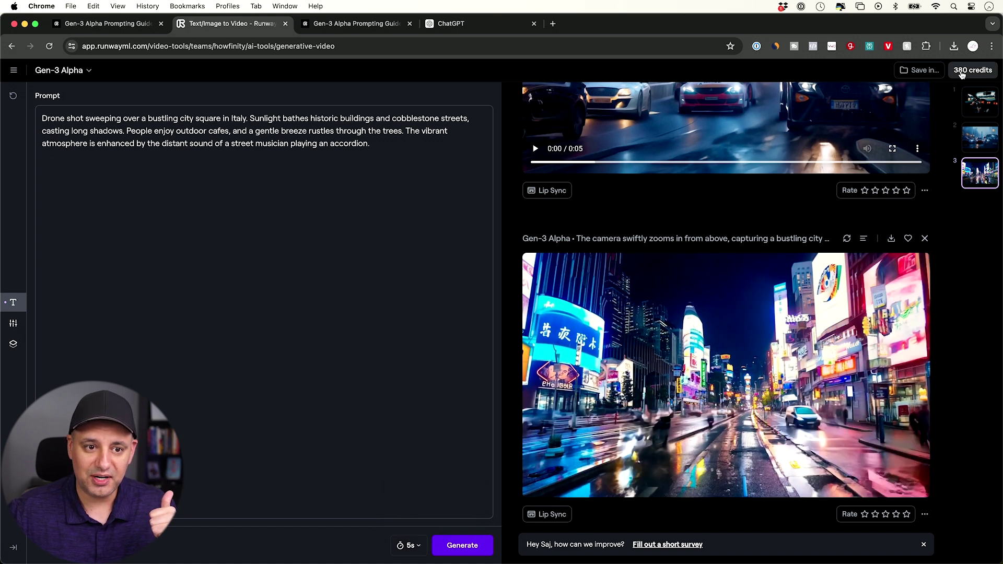
pyautogui.click(961, 72)
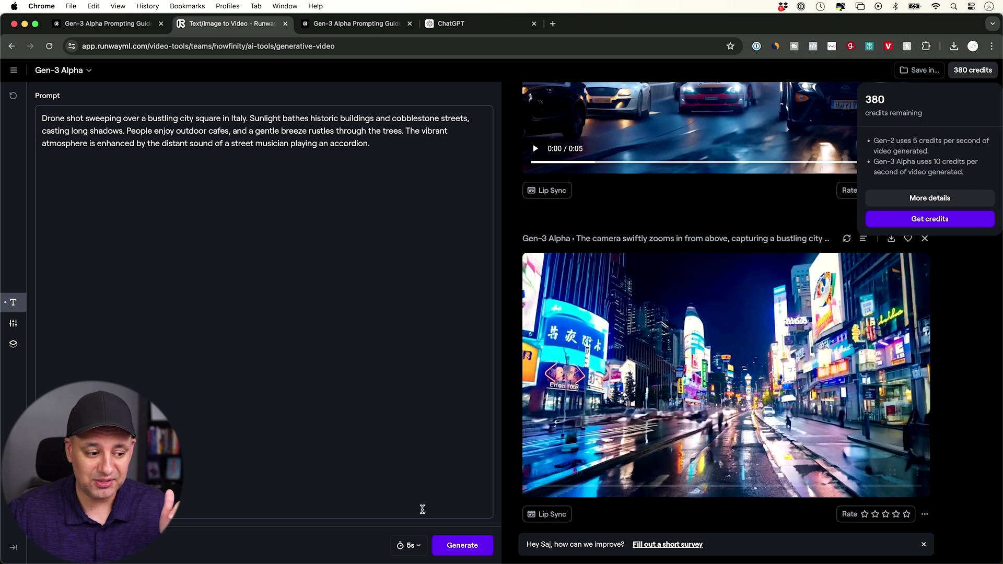
# Set the video duration to 10 seconds and start the Gen-3 Alpha generation.
pyautogui.click(420, 547)
pyautogui.click(413, 520)
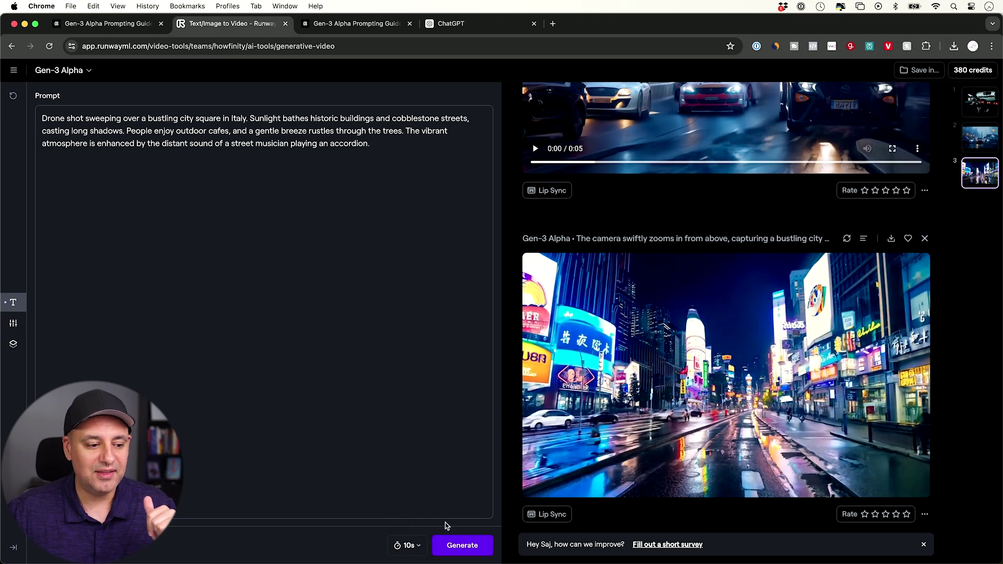
pyautogui.click(476, 546)
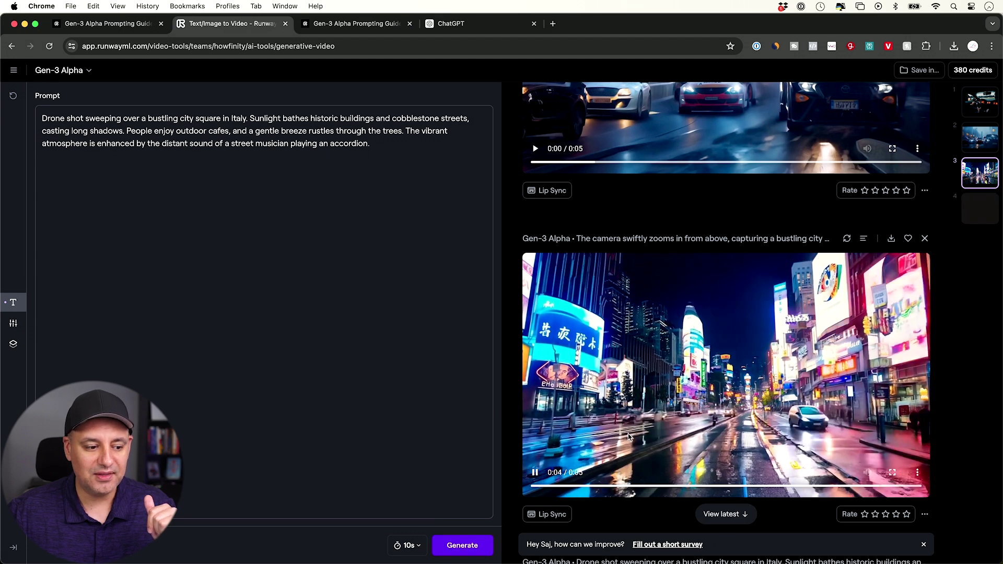
# Open the general generation settings panel while the clip generates.
pyautogui.scroll(-2, 622, 443)
pyautogui.scroll(-4, 623, 443)
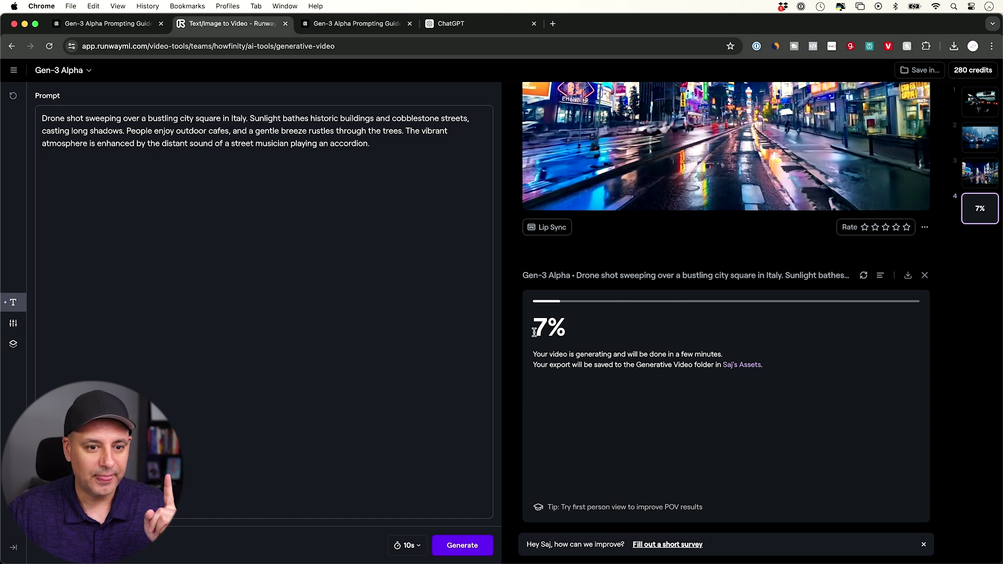
pyautogui.click(12, 325)
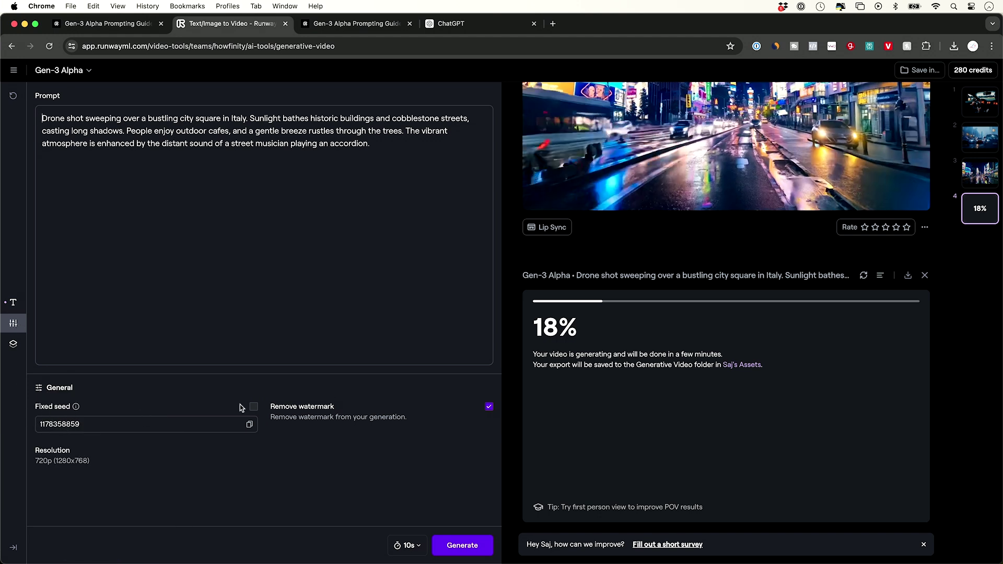
pyautogui.moveTo(77, 410)
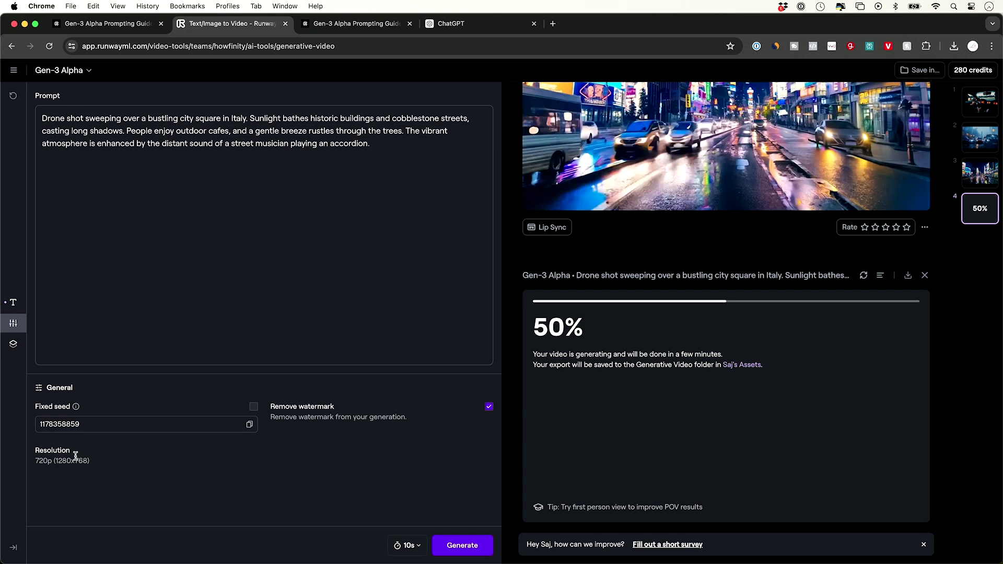
# Start a new custom preset, look over its prompt, and cancel without saving.
pyautogui.click(14, 346)
pyautogui.click(253, 469)
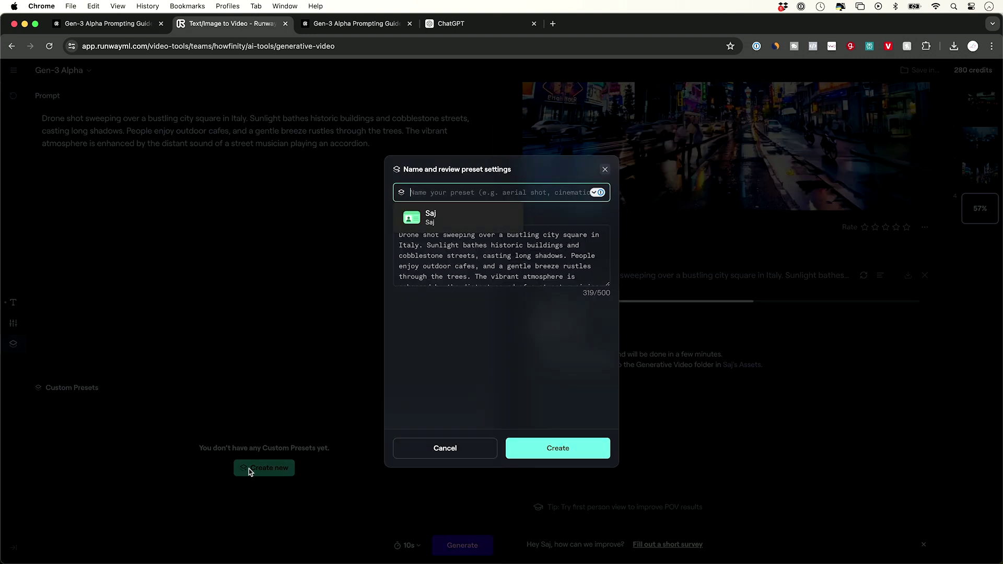
pyautogui.click(463, 269)
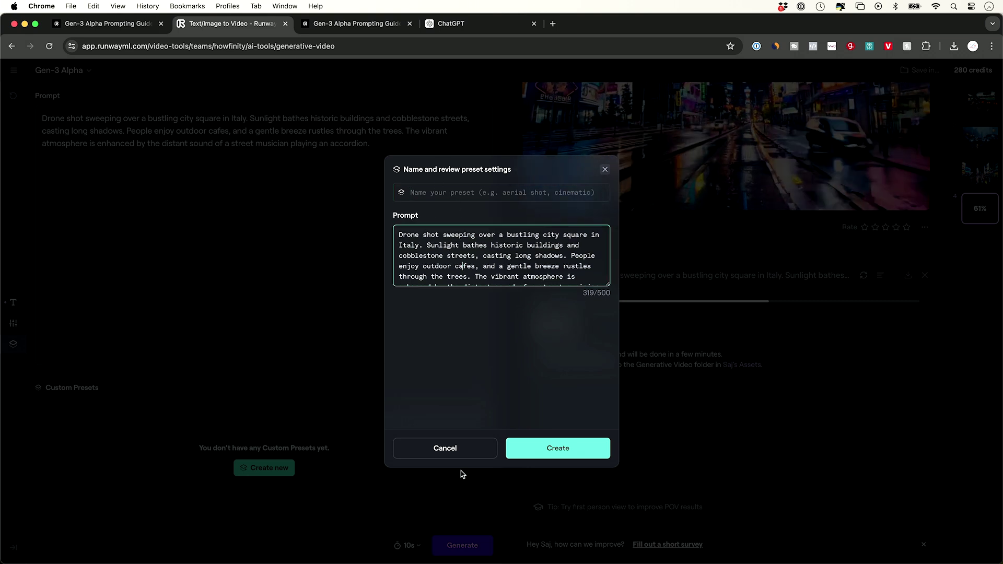
pyautogui.click(486, 451)
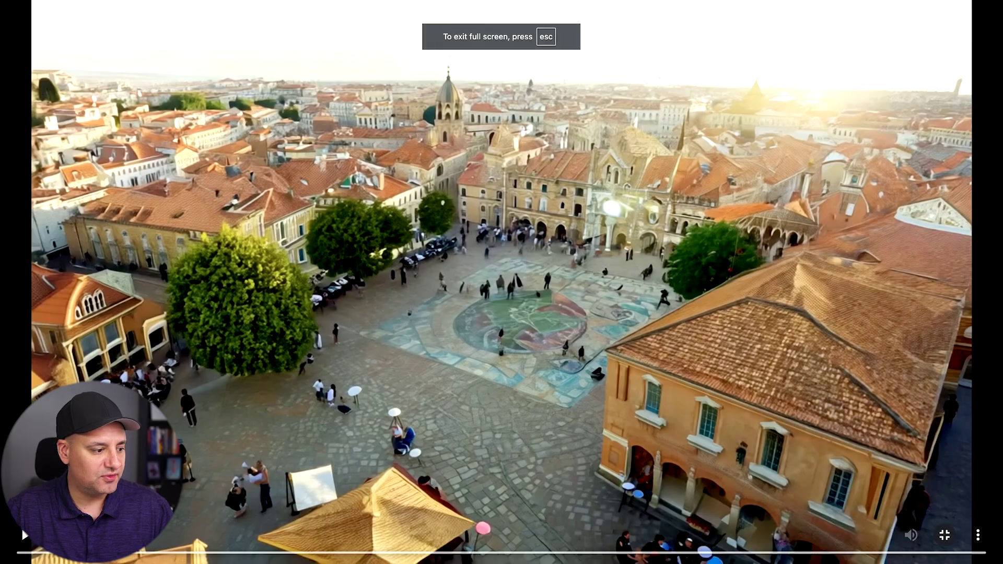
# Play the Italian square clip, then the earlier neon city video full screen, and scroll back.
pyautogui.click(19, 534)
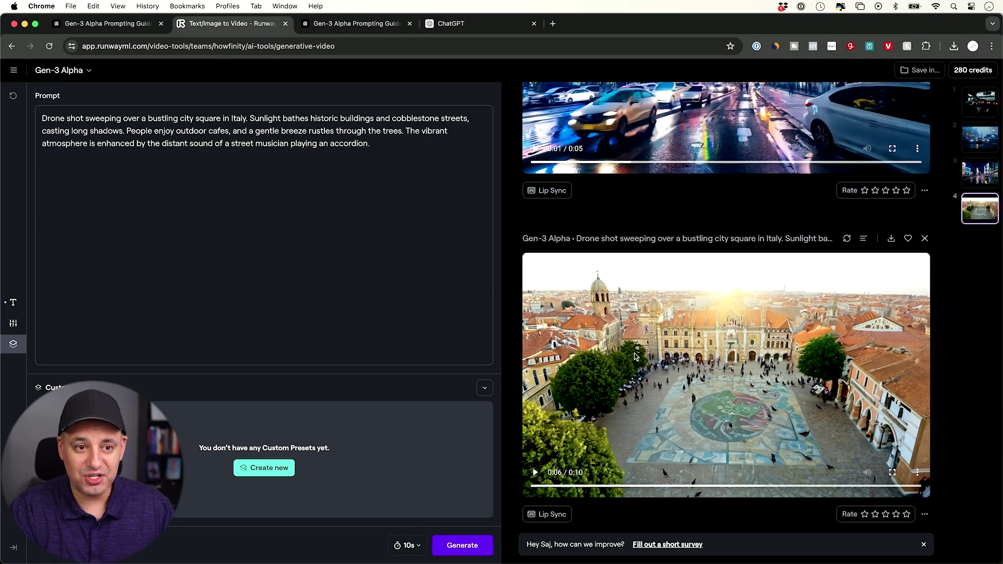
pyautogui.scroll(3, 636, 356)
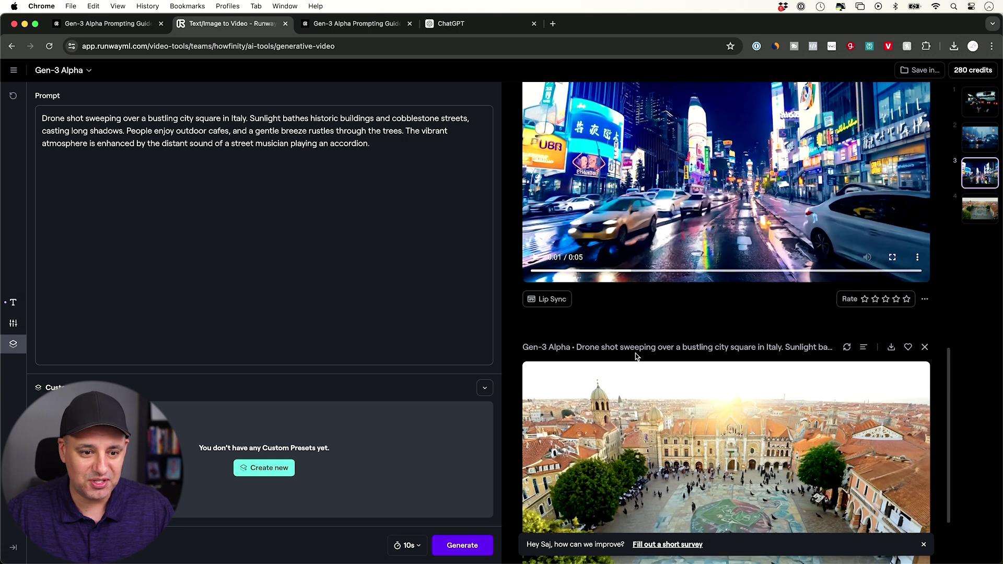
pyautogui.click(899, 277)
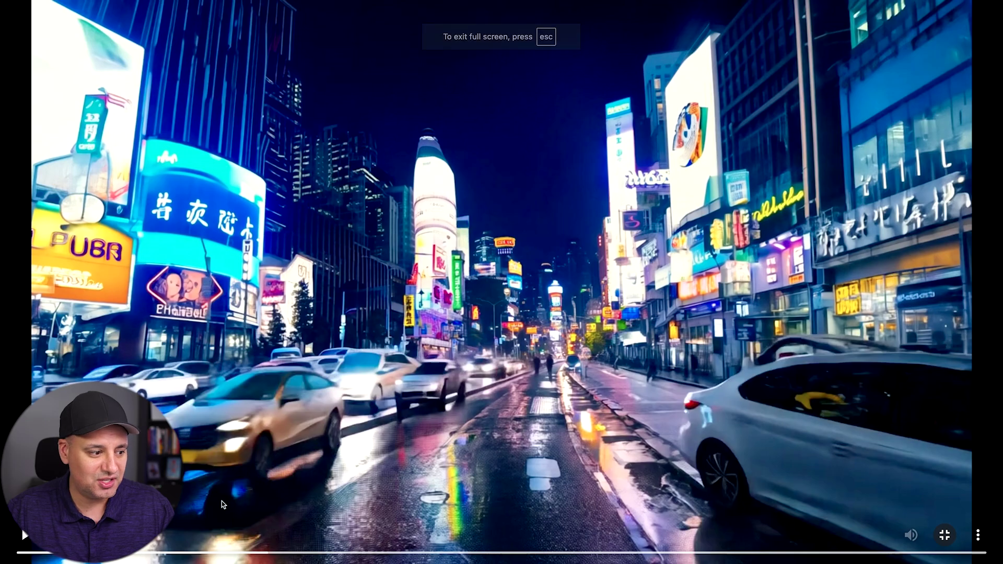
pyautogui.click(24, 536)
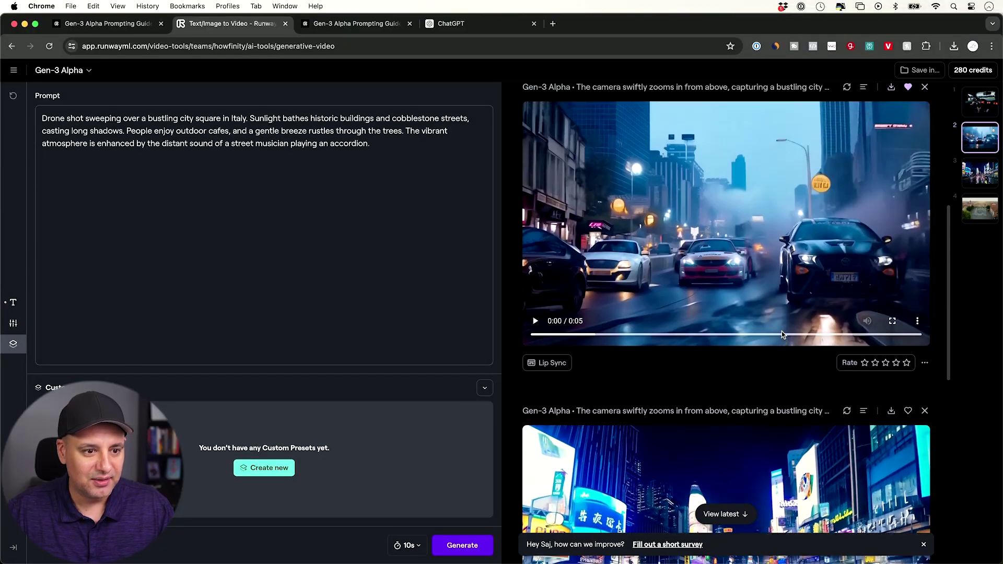
pyautogui.scroll(-5, 782, 331)
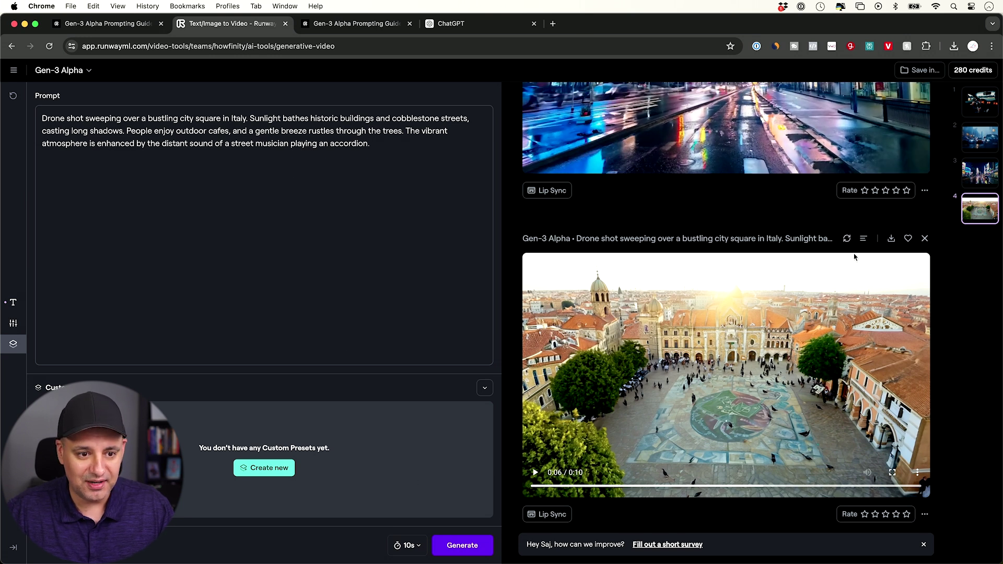
# View the Italian clip's details, then create folder 'Gen 3' and select it as save location.
pyautogui.click(864, 239)
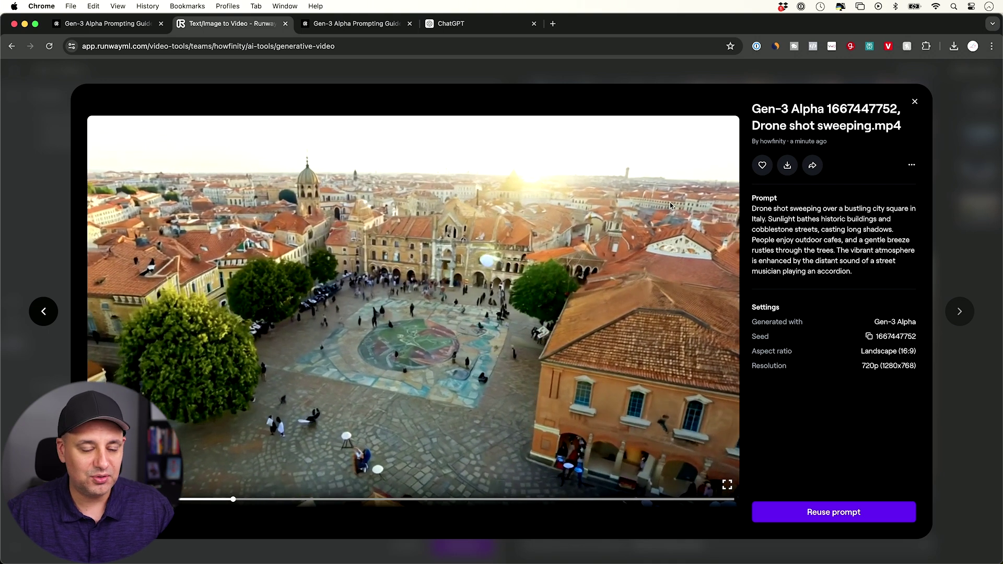
pyautogui.click(915, 101)
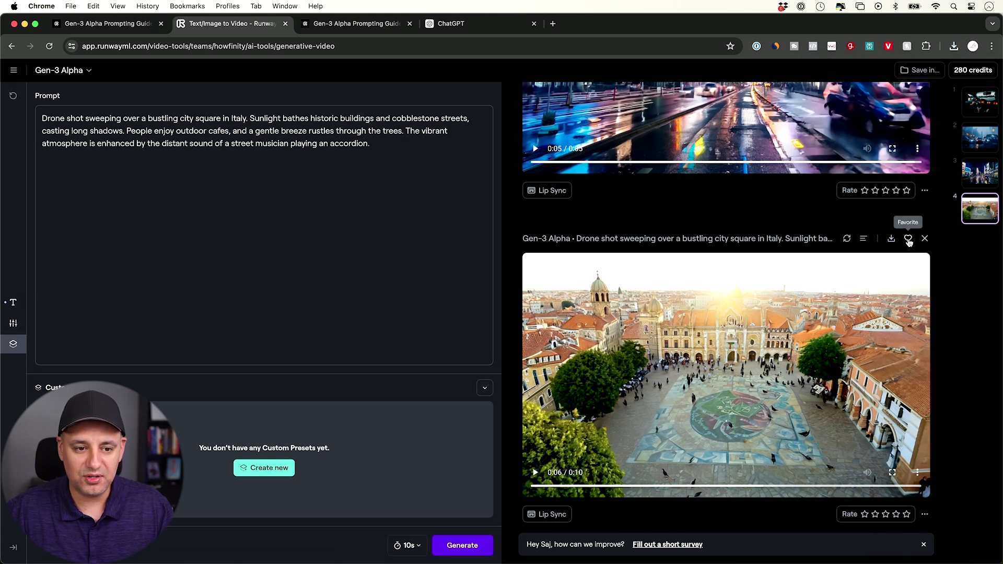
pyautogui.click(916, 73)
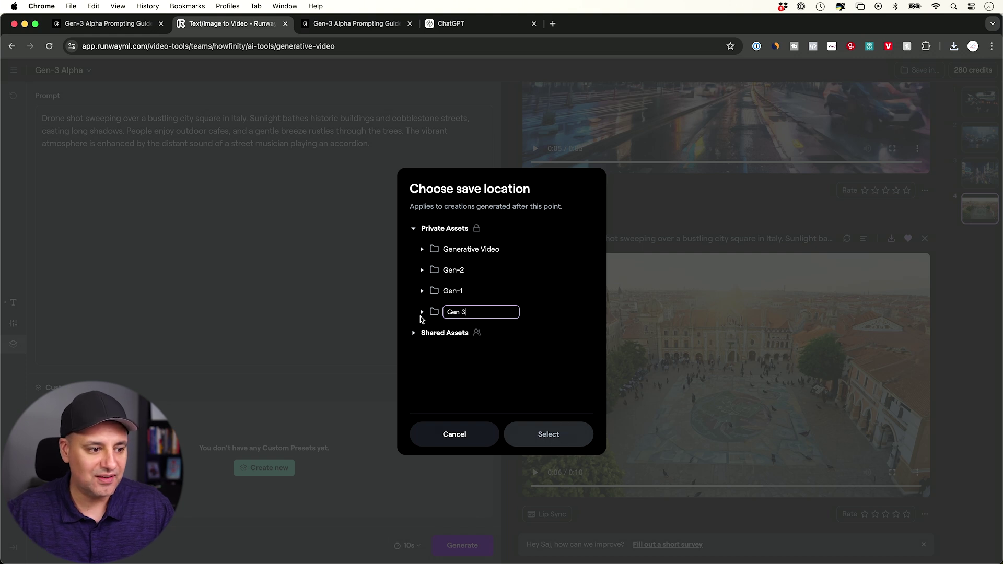
pyautogui.press('Return')
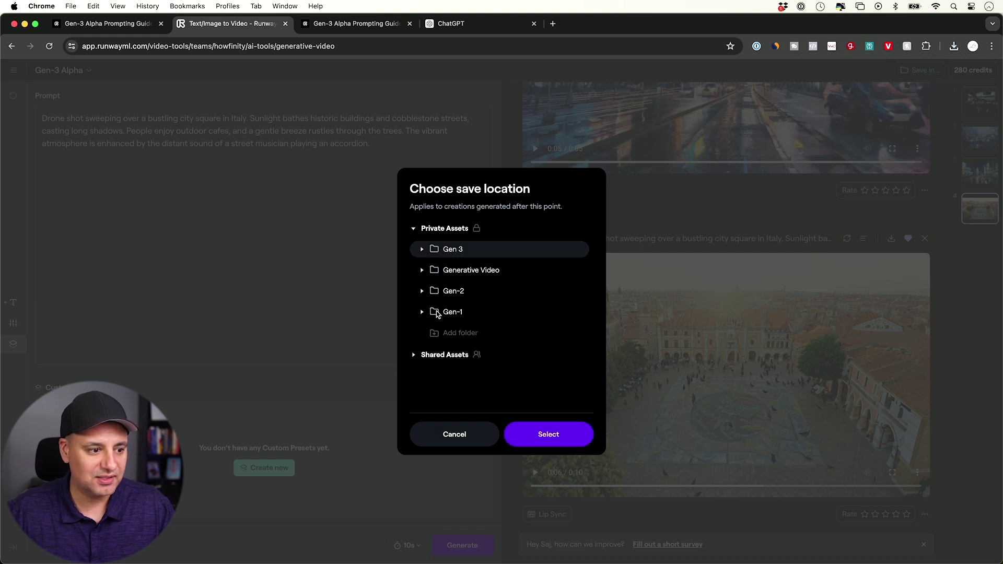
pyautogui.click(556, 432)
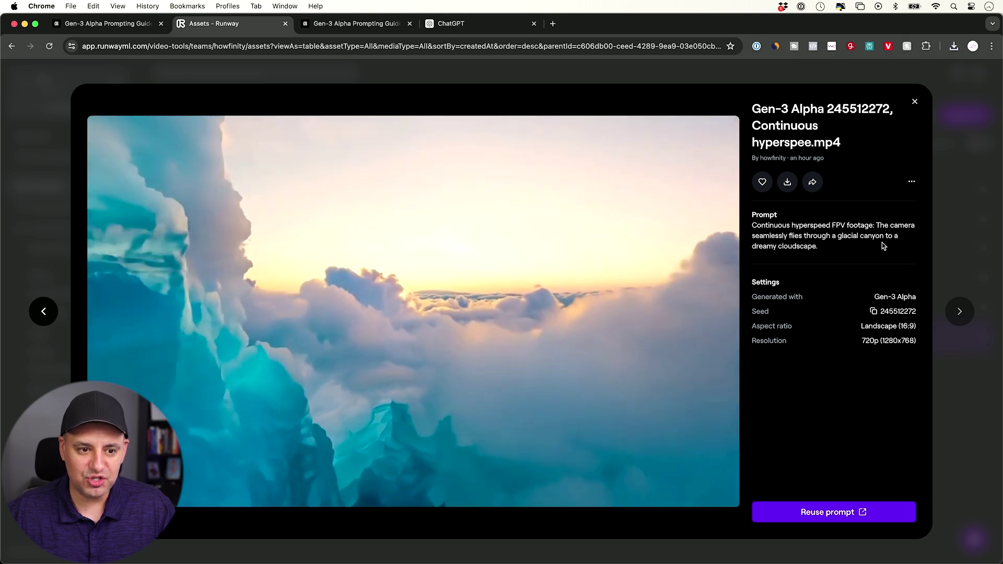
pyautogui.moveTo(562, 340)
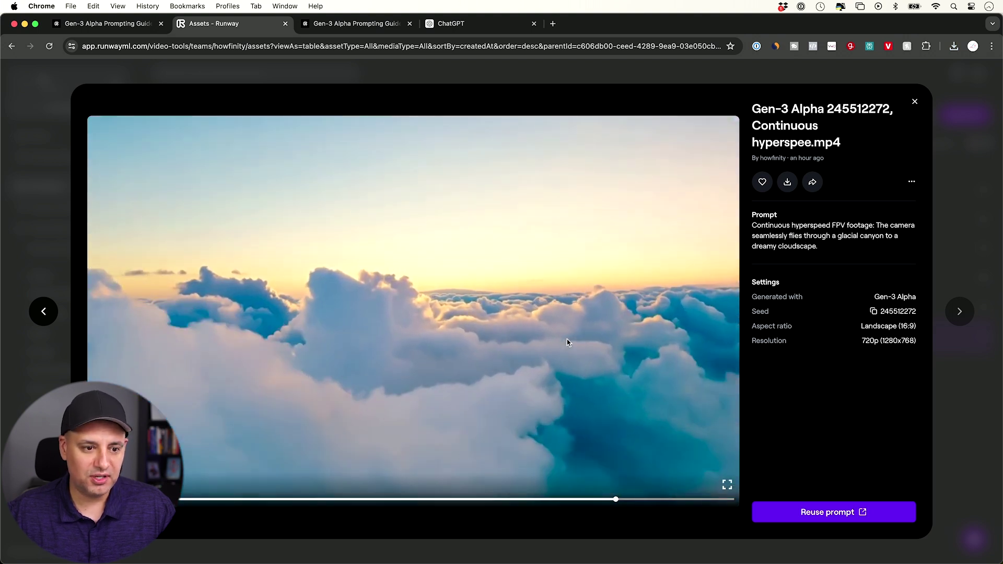